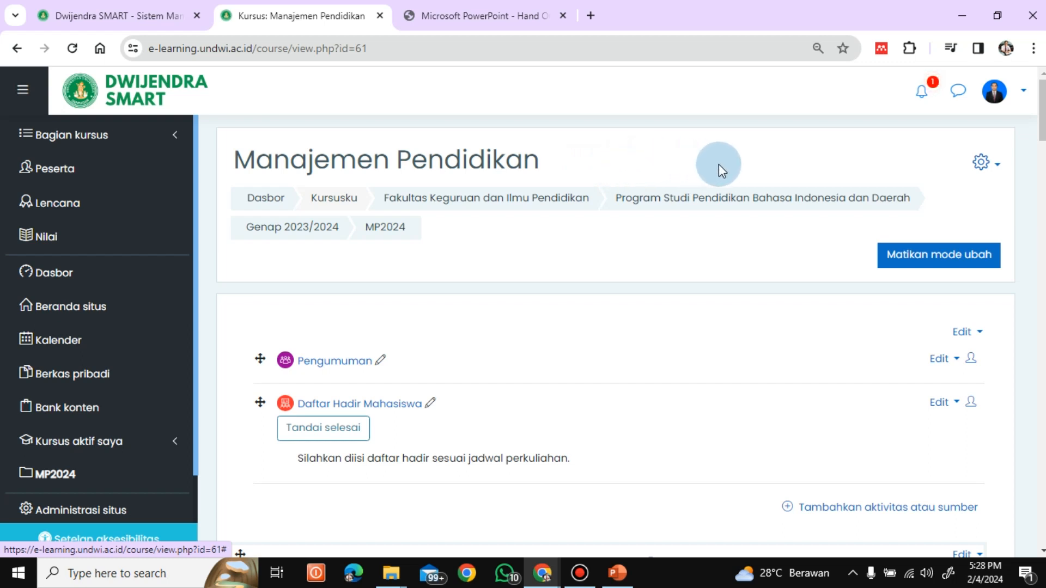
# Step: Add a new Jitsi activity to the Pertemuan 5 section of the course
pyautogui.scroll(-2, 1034, 158)
pyautogui.scroll(1, 1035, 158)
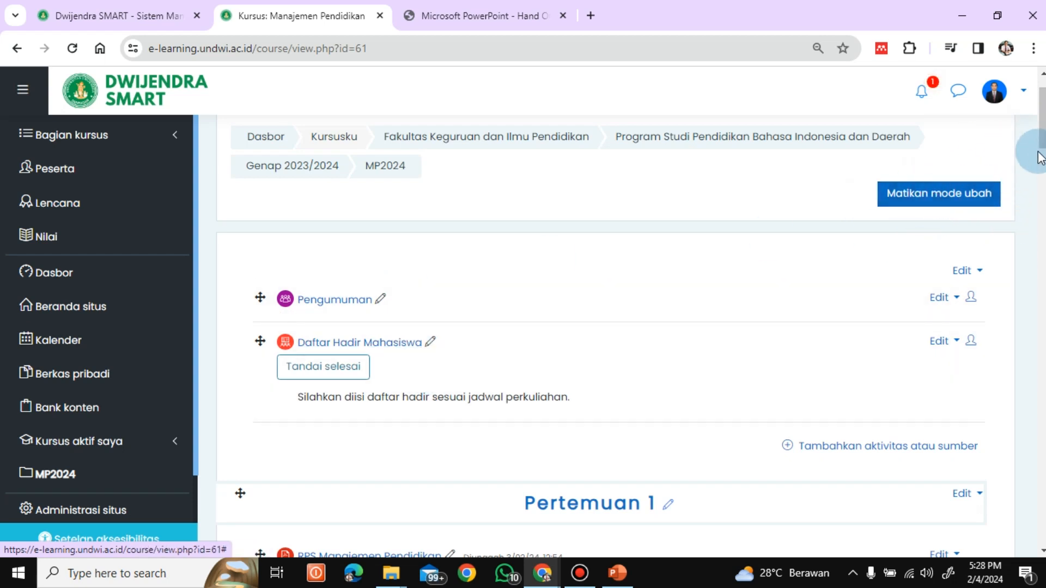
pyautogui.scroll(-8, 1039, 158)
pyautogui.moveTo(1041, 190); pyautogui.dragTo(1005, 310)
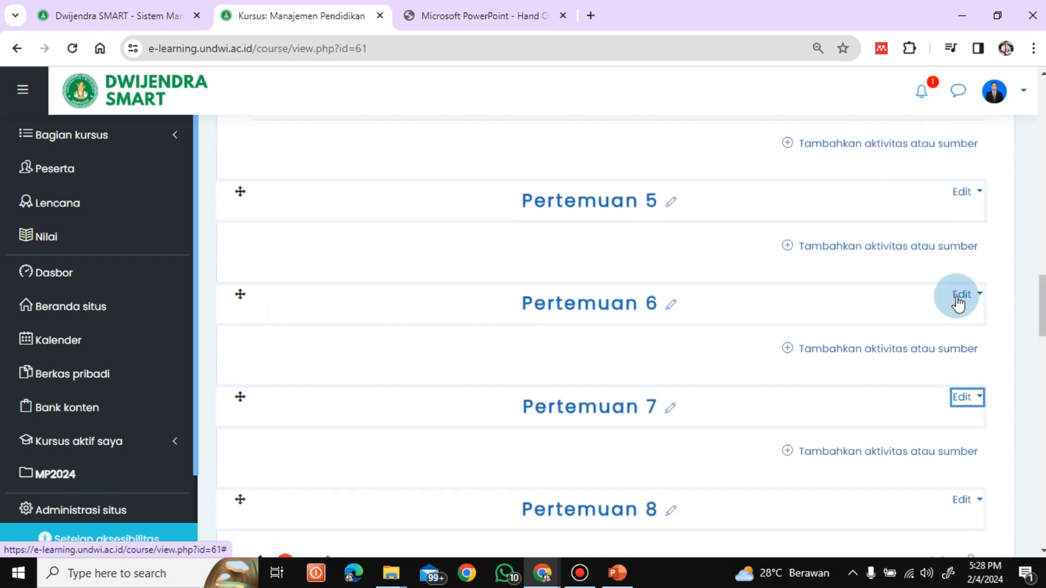
pyautogui.click(826, 250)
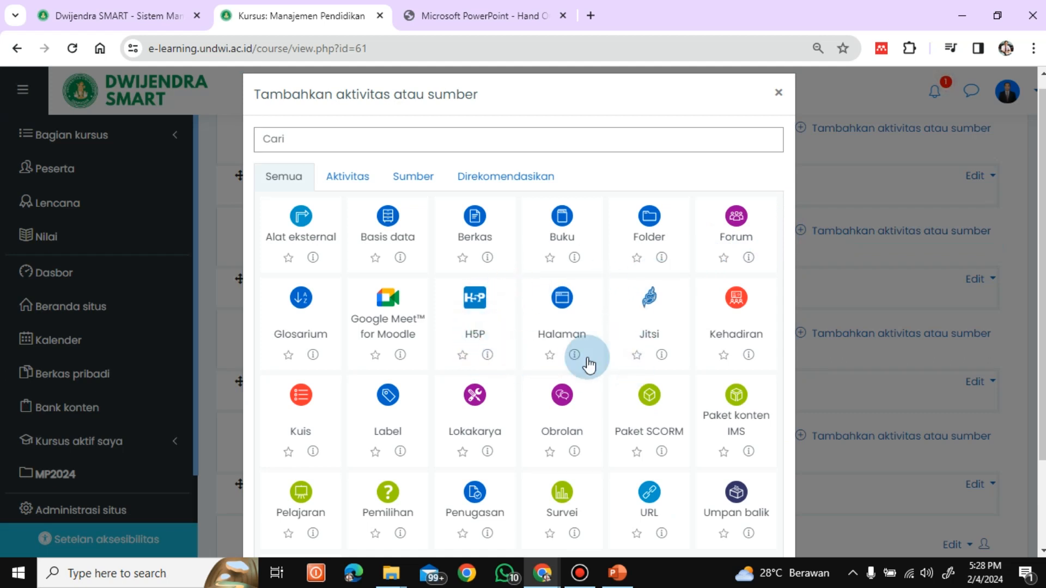
pyautogui.click(650, 304)
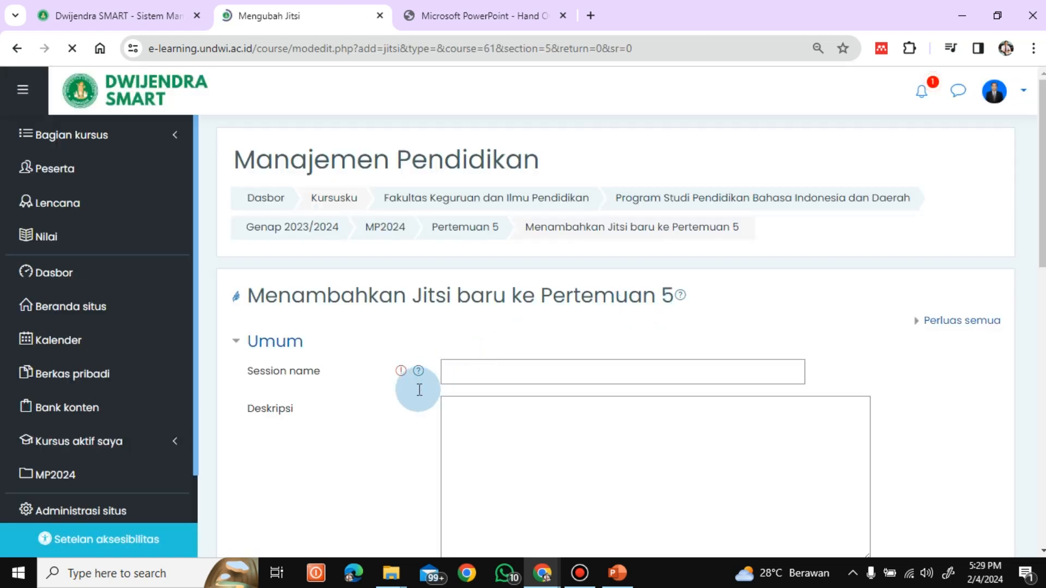
# Step: Name the session "Kuliah Tatap Maya: Manajemen Keuangan Sekolah"
pyautogui.click(469, 376)
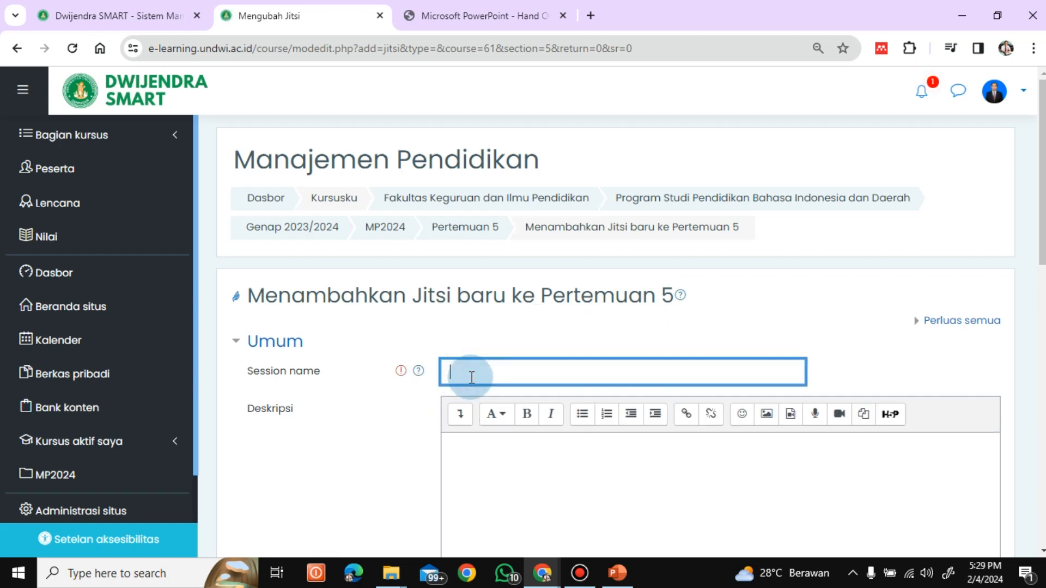
pyautogui.write('Kuliah Tatap Maya: Mana')
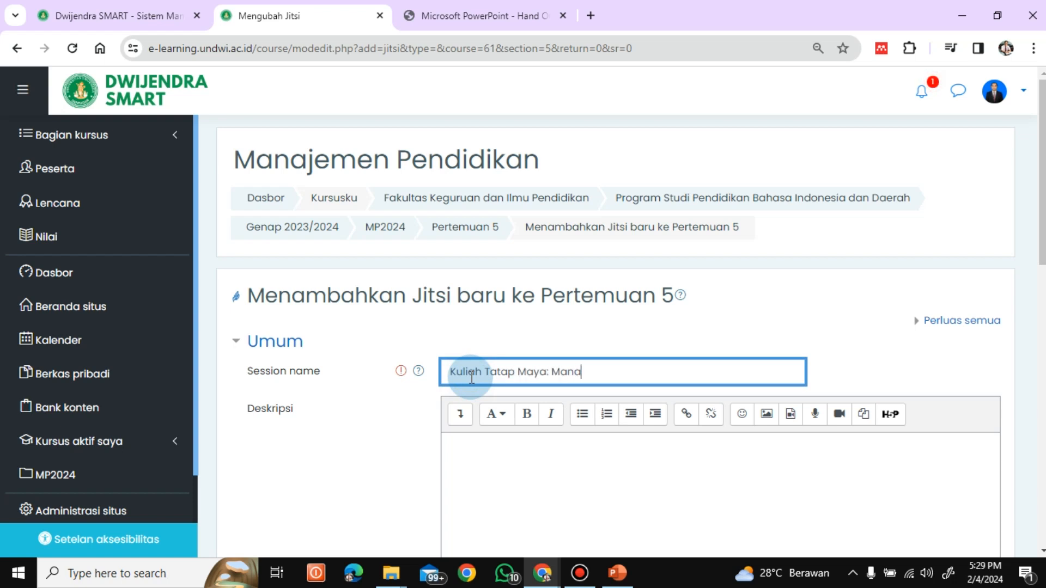
pyautogui.write('jemen Keuangan Sekolah')
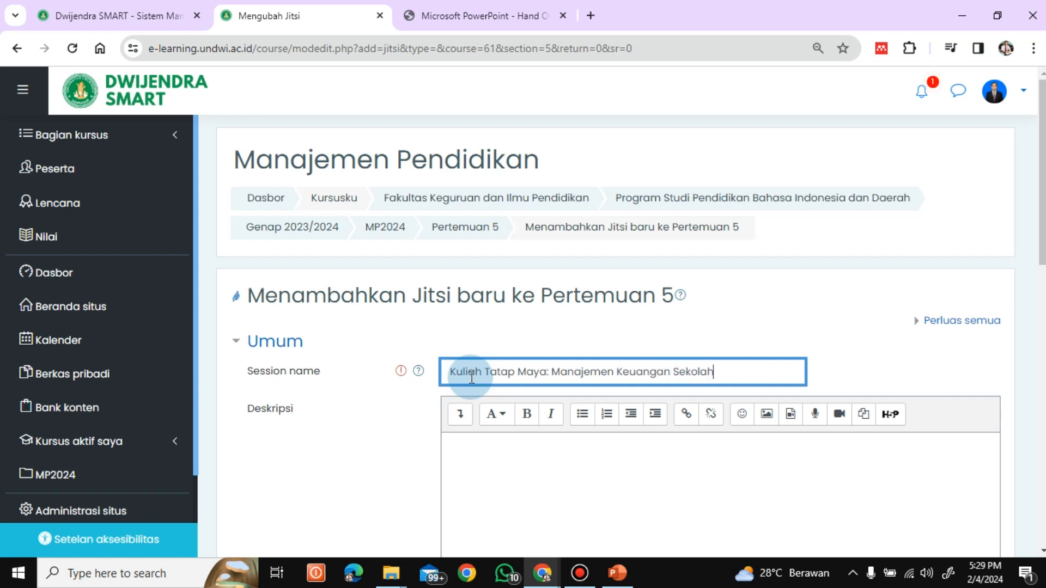
# Step: Enter the description "Silahkan join pada tanggal 5 Februari 2024 pukul 18.00 Wita" and have it shown on the course page
pyautogui.moveTo(1043, 241); pyautogui.dragTo(1043, 297)
pyautogui.click(493, 349)
pyautogui.write('Silahkan join pada t')
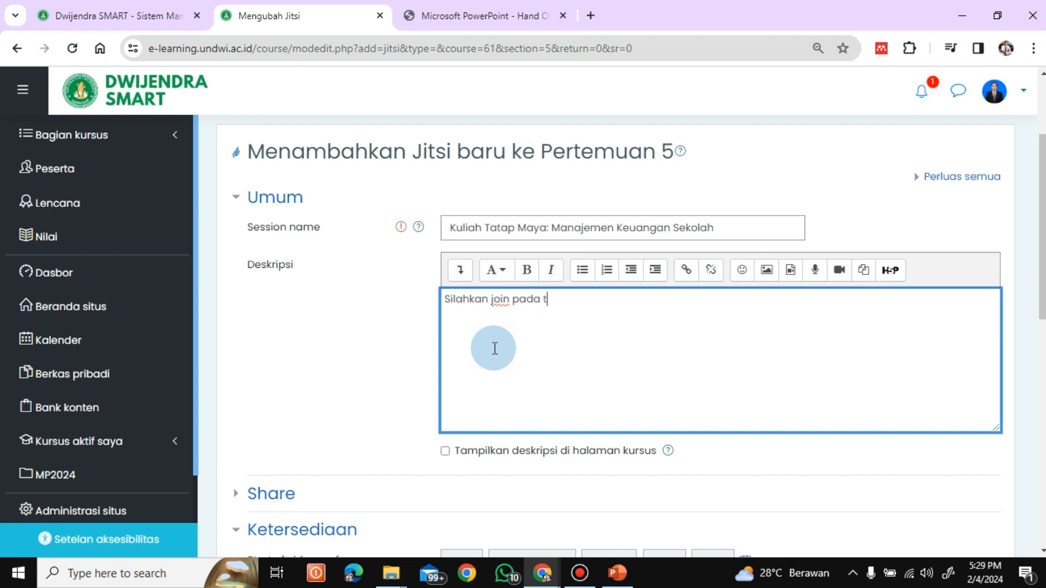
pyautogui.write('anggal 5 Feberuar')
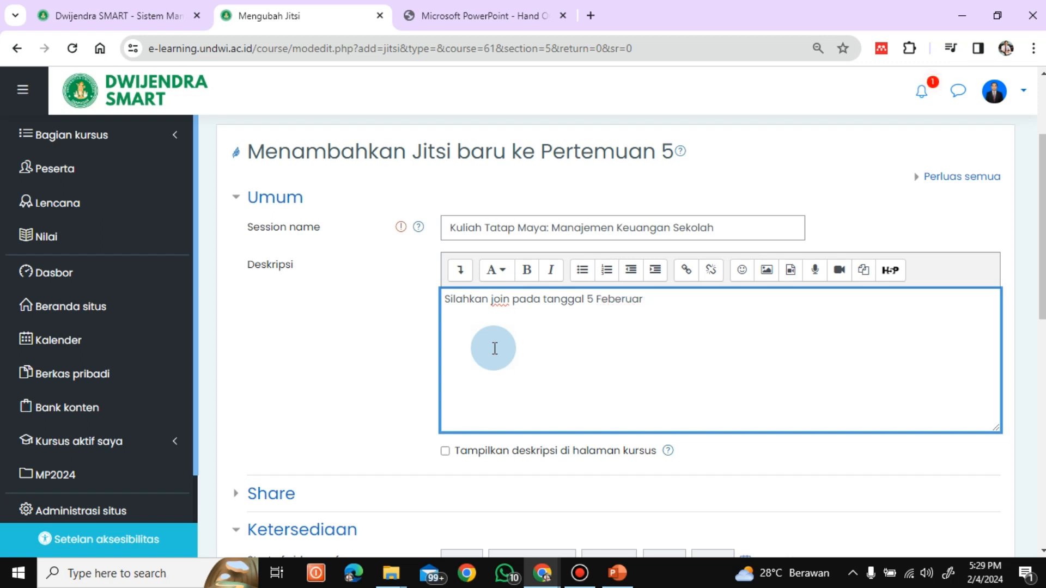
pyautogui.press('BackSpace')
pyautogui.press('BackSpace')
pyautogui.press('BackSpace')
pyautogui.press('BackSpace')
pyautogui.press('BackSpace')
pyautogui.write('ruari 2024 pukul 1')
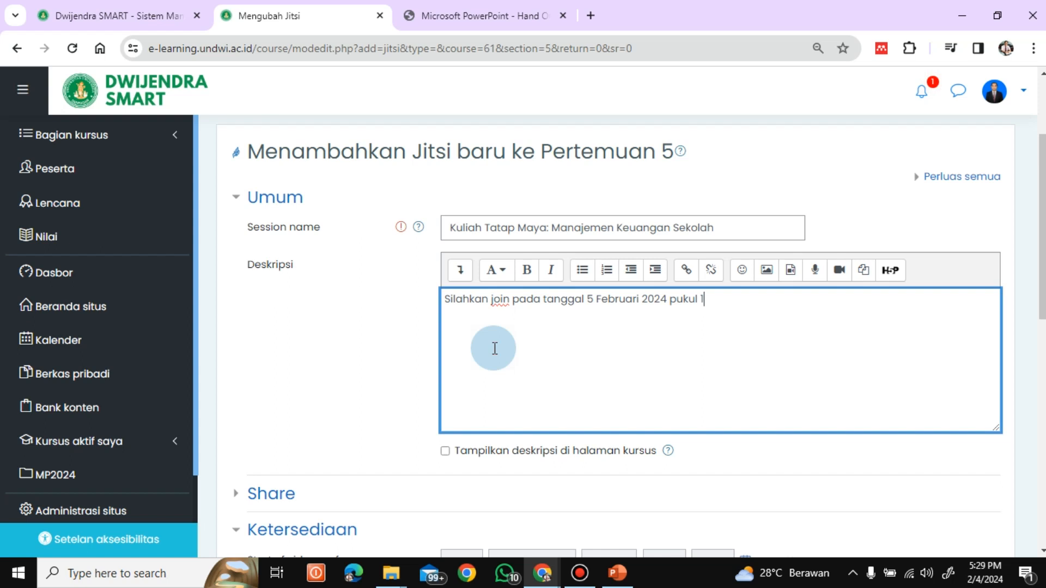
pyautogui.write('8.00 Wita')
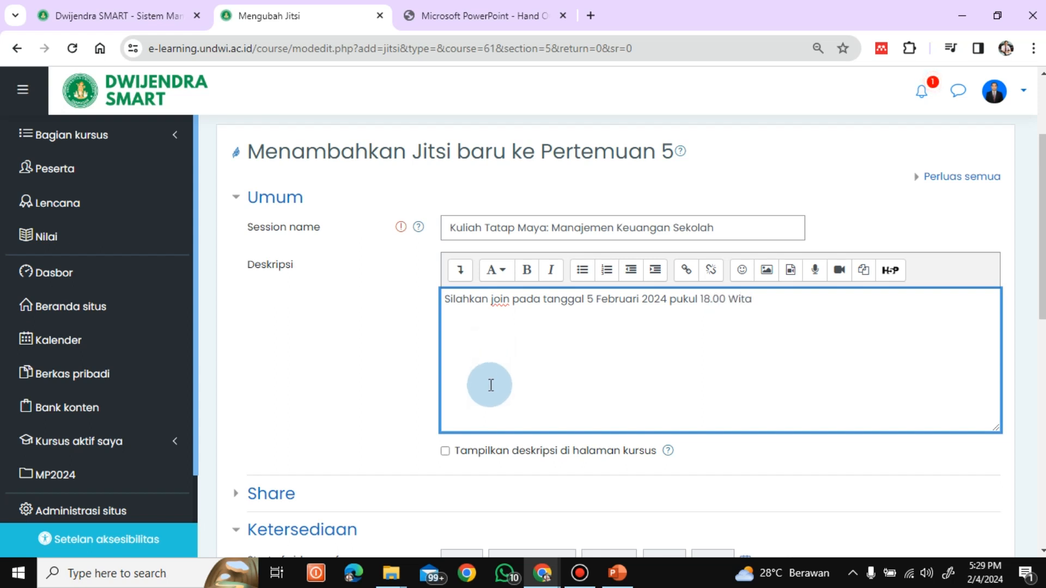
pyautogui.click(445, 450)
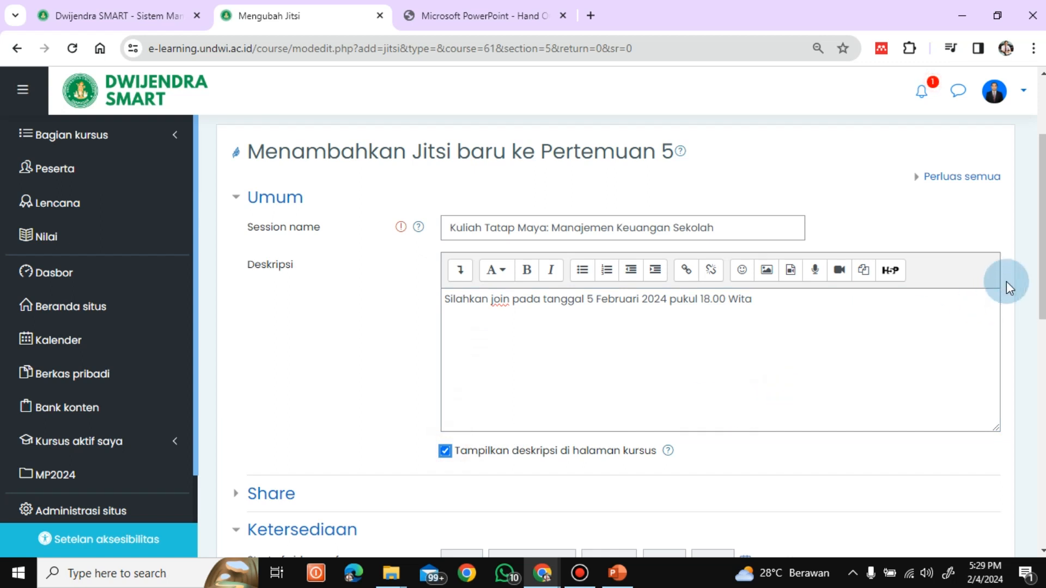
# Step: Expand the Share settings and enable both the start and finish times of the videoconference
pyautogui.scroll(-5, 999, 285)
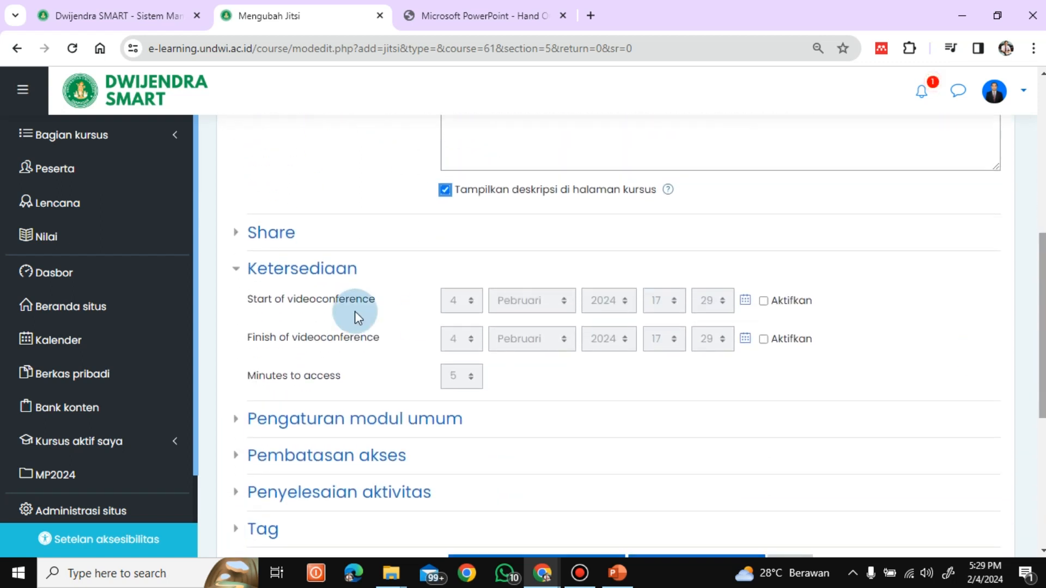
pyautogui.click(237, 234)
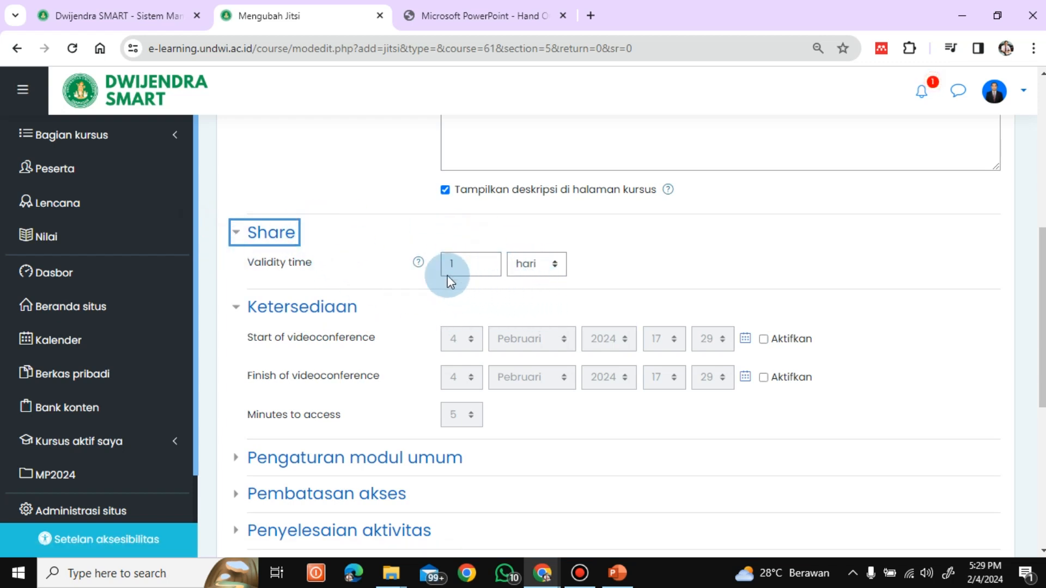
pyautogui.scroll(-2, 903, 298)
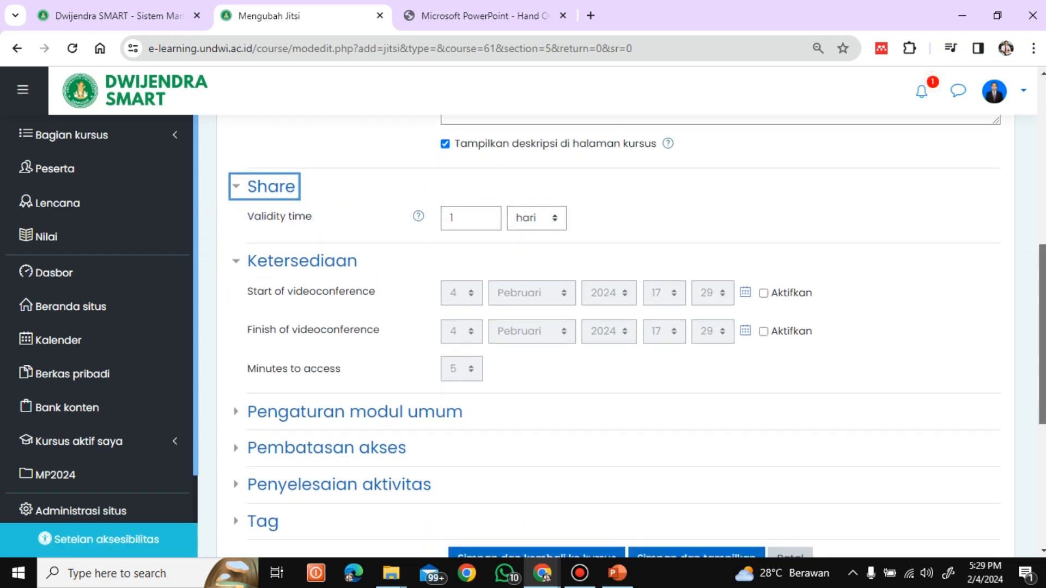
pyautogui.click(762, 255)
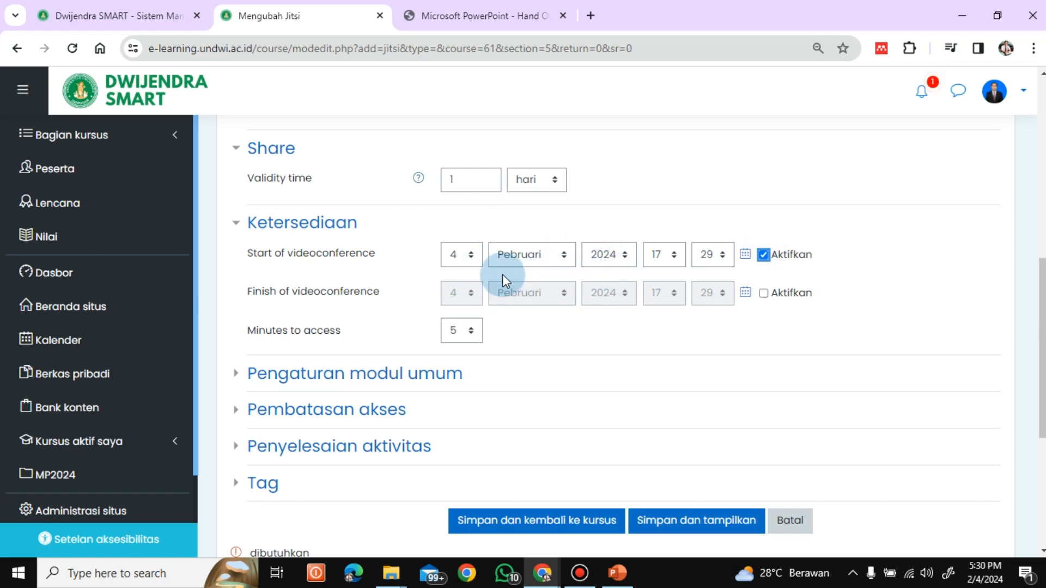
pyautogui.scroll(1, 502, 278)
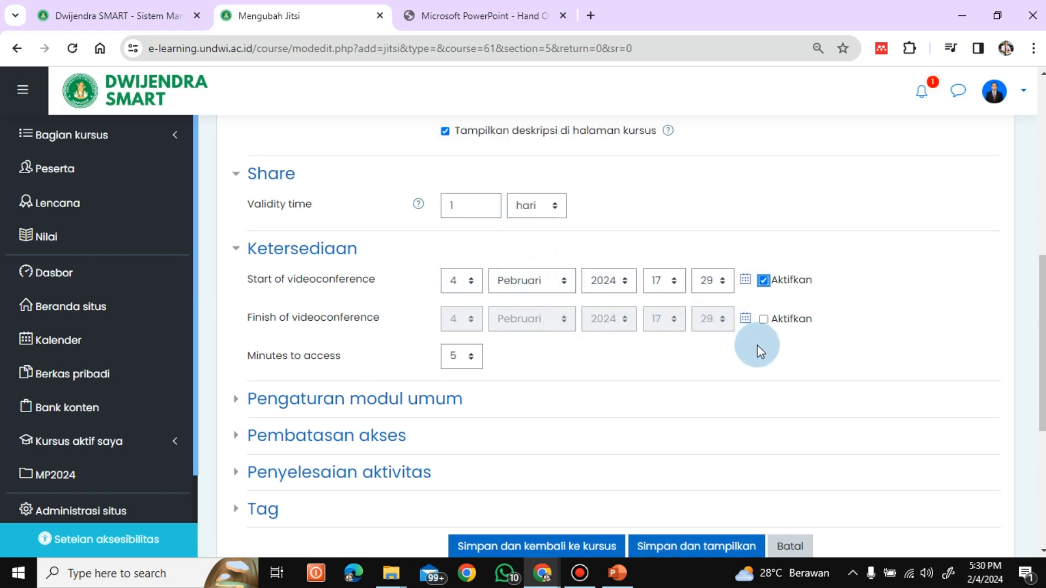
pyautogui.click(763, 320)
pyautogui.scroll(-1, 478, 326)
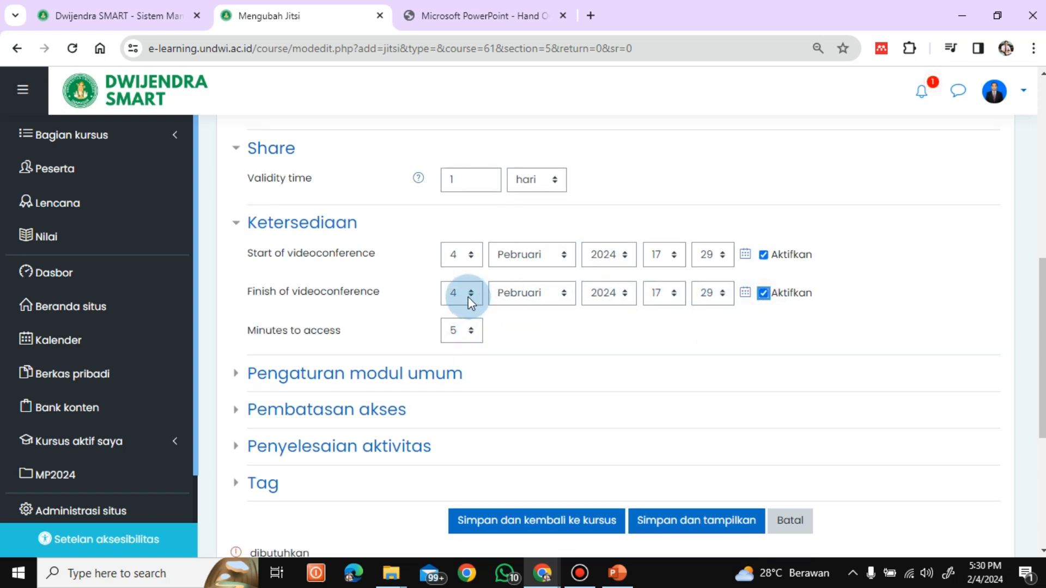
# Step: Set the videoconference's finish to day 5 at 20:30
pyautogui.click(468, 296)
pyautogui.click(461, 69)
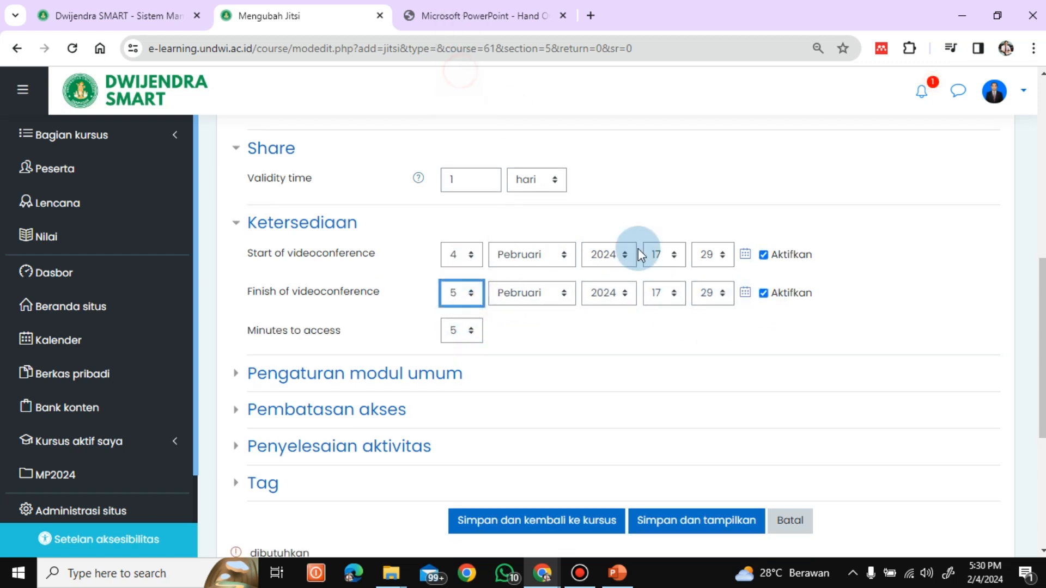
pyautogui.click(675, 294)
pyautogui.moveTo(678, 167); pyautogui.dragTo(682, 229)
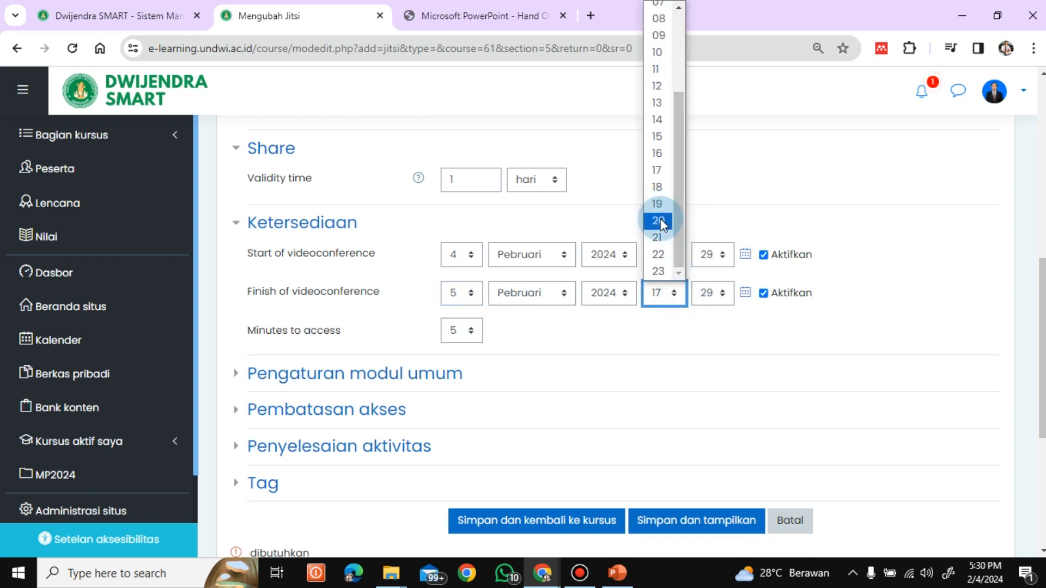
pyautogui.click(660, 221)
pyautogui.click(713, 293)
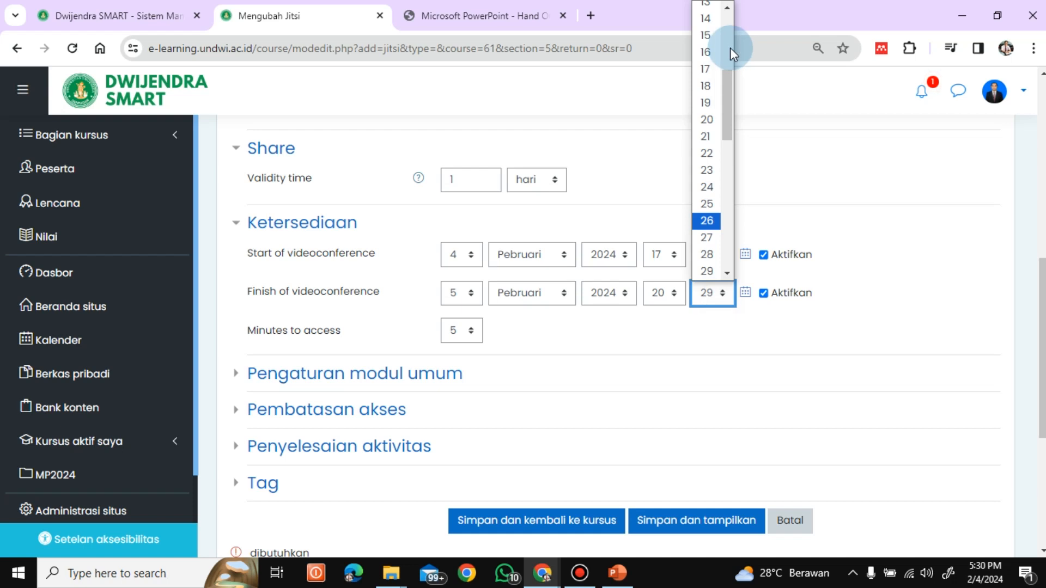
pyautogui.moveTo(730, 85); pyautogui.dragTo(727, 123)
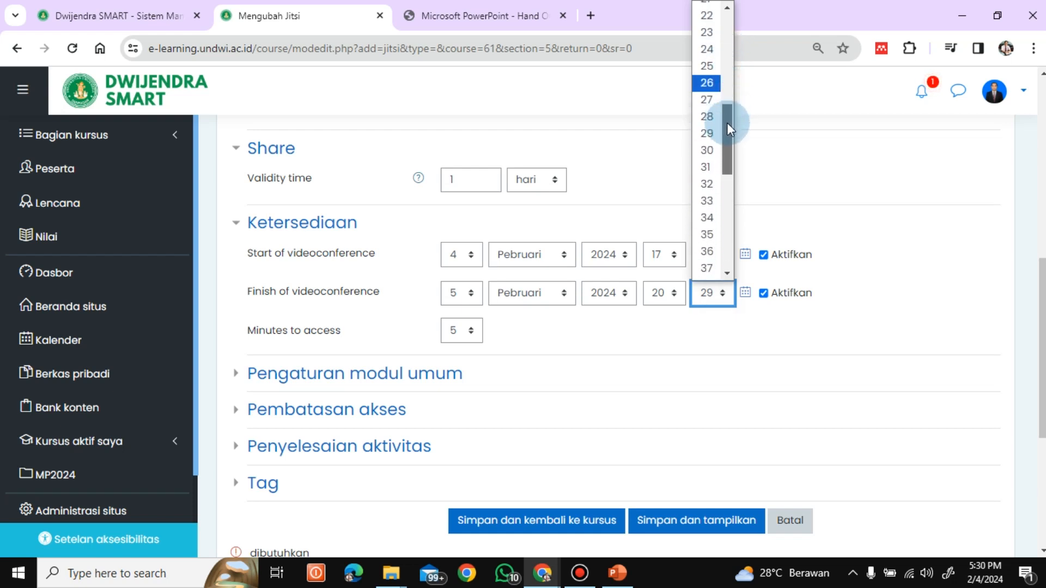
pyautogui.click(706, 150)
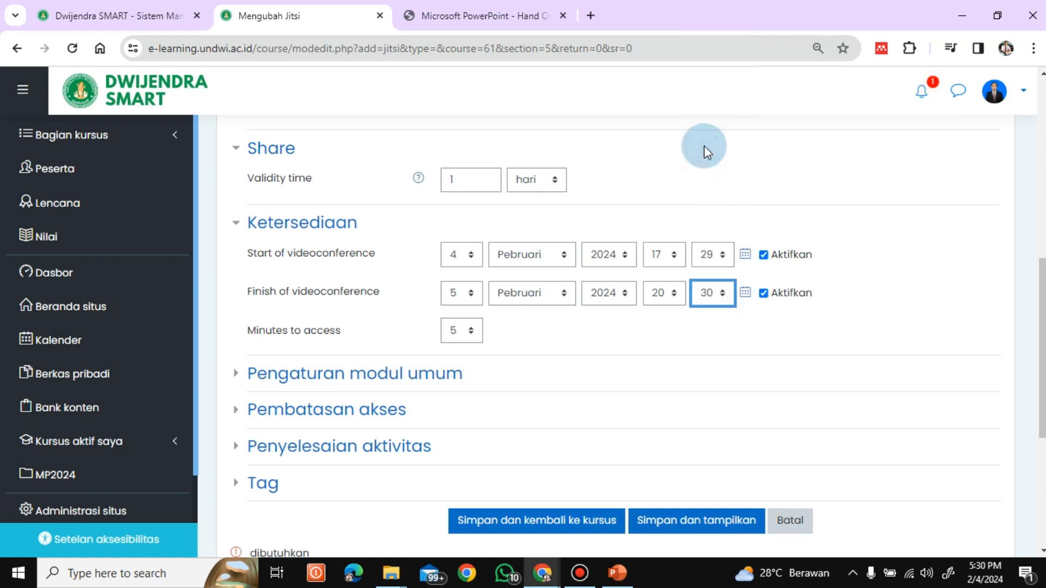
# Step: Set the minutes to access to 30 and save the activity, returning to the course
pyautogui.click(472, 333)
pyautogui.click(466, 420)
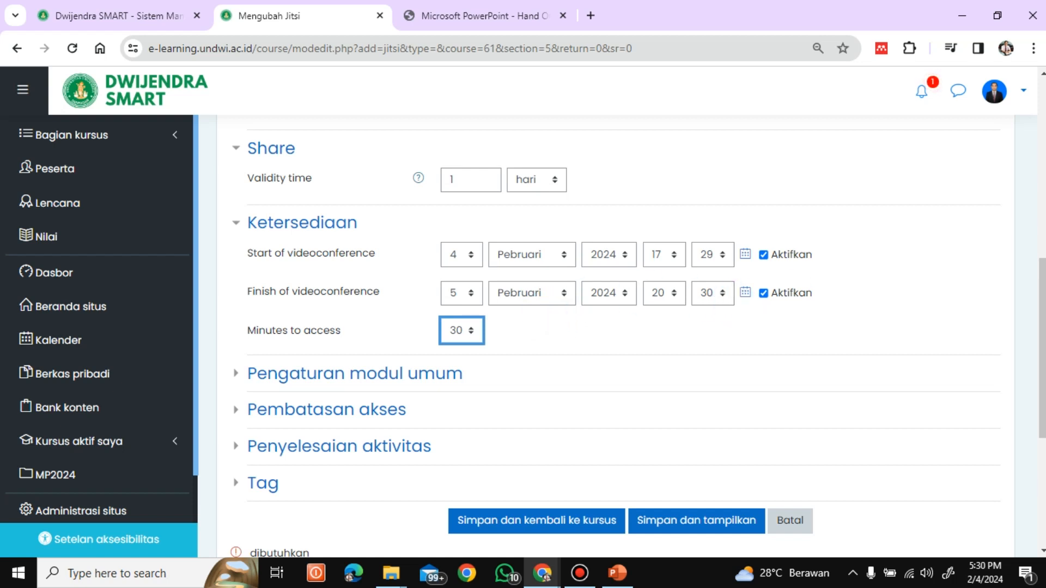
pyautogui.scroll(-2, 621, 337)
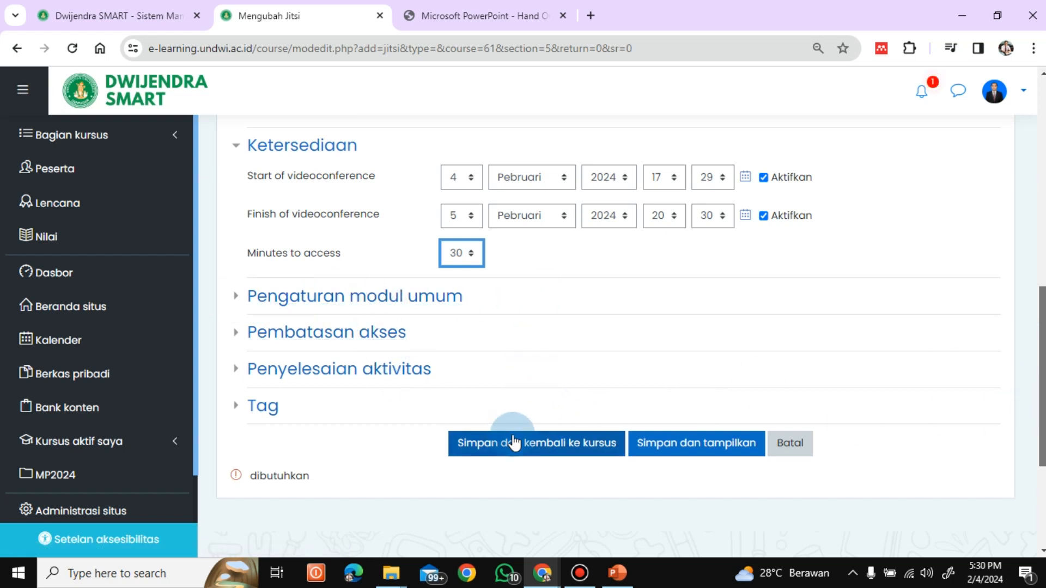
pyautogui.click(573, 450)
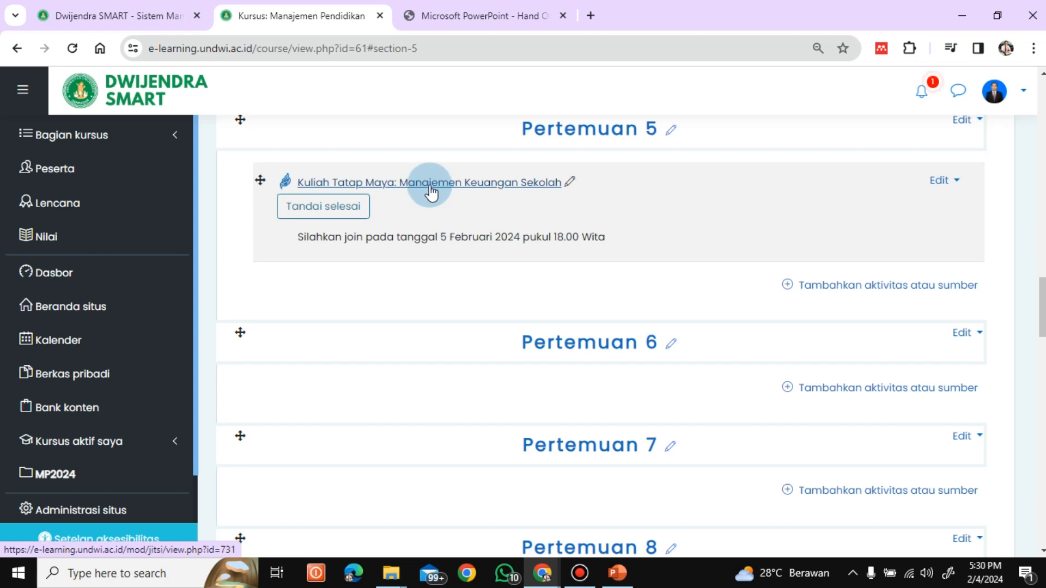
# Step: Open the Manajemen Keuangan Sekolah session in Pertemuan 5 and access its Jitsi meeting
pyautogui.click(430, 190)
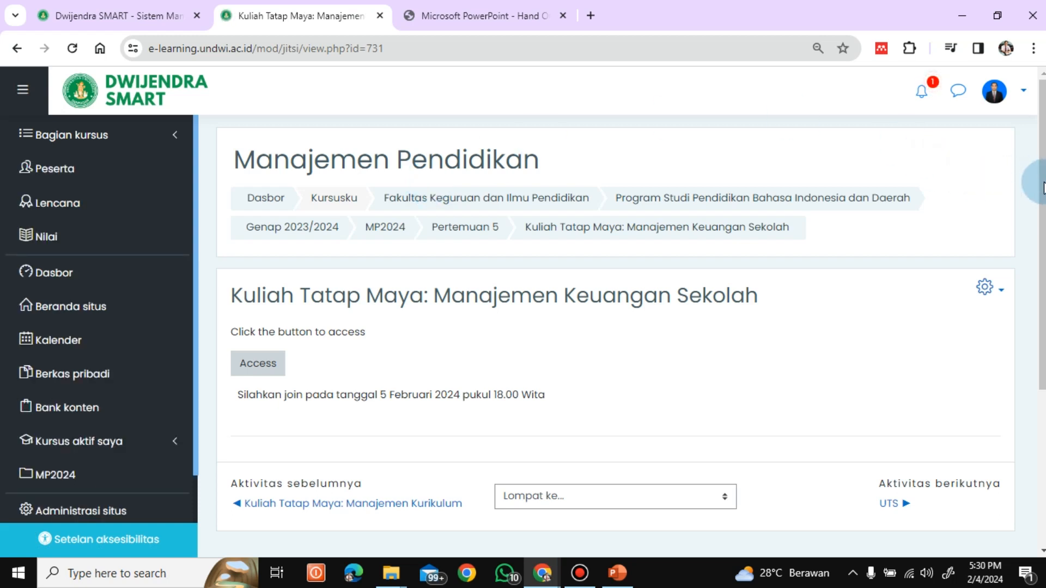
pyautogui.scroll(-3, 1029, 207)
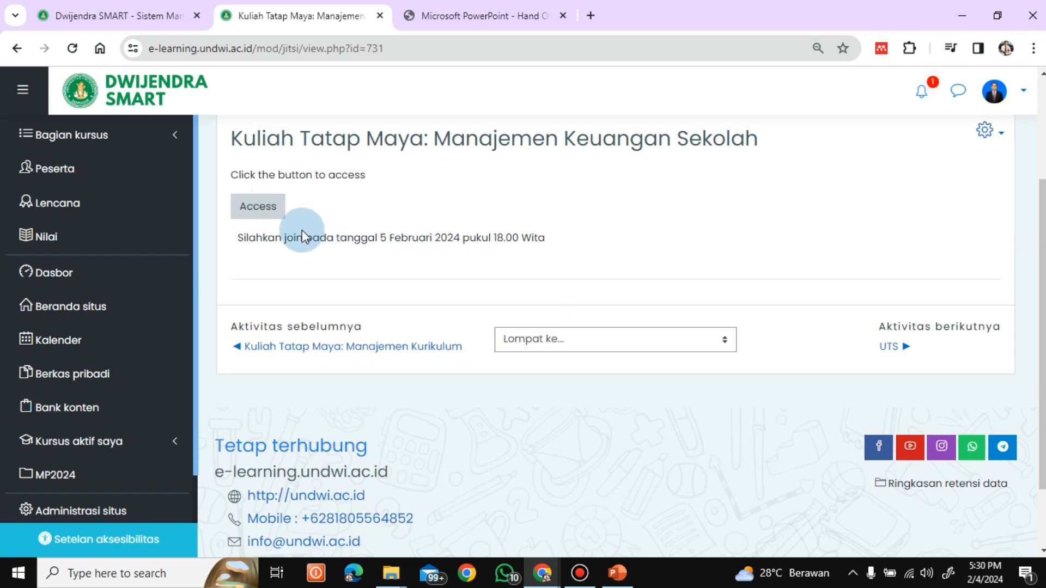
pyautogui.click(259, 209)
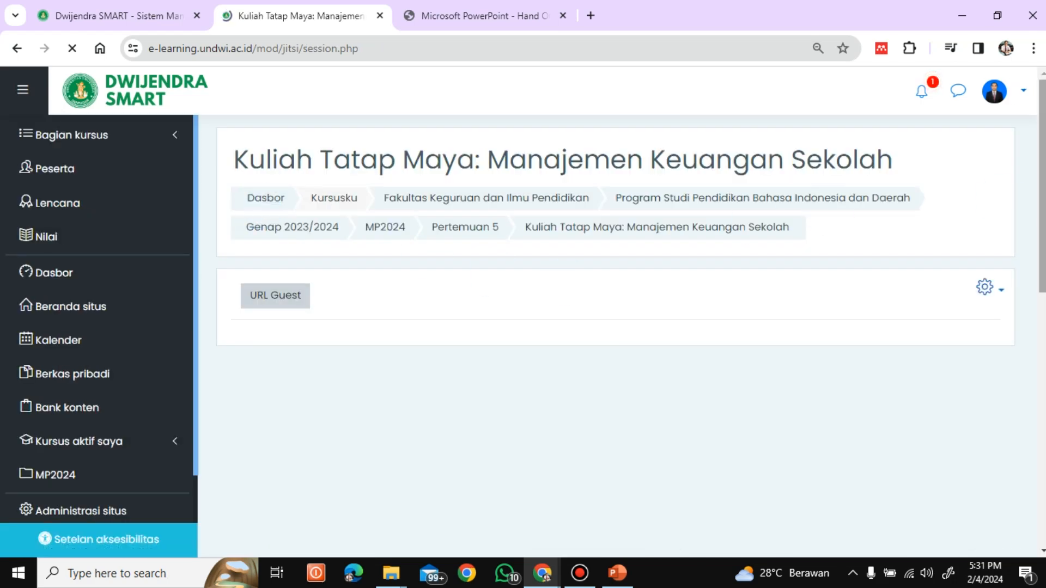
pyautogui.moveTo(1044, 137); pyautogui.dragTo(1044, 189)
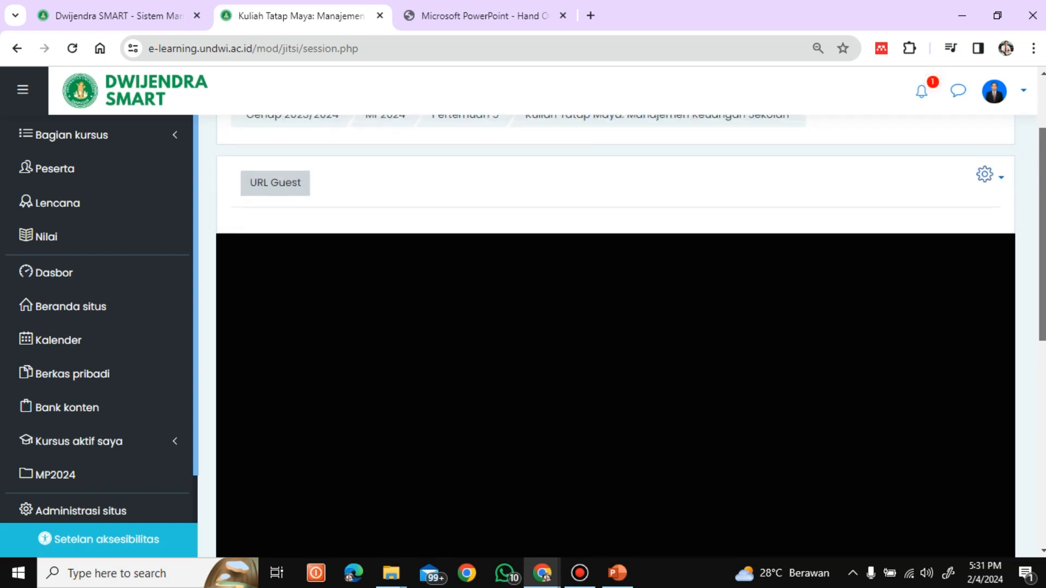
pyautogui.moveTo(1044, 185); pyautogui.dragTo(1044, 233)
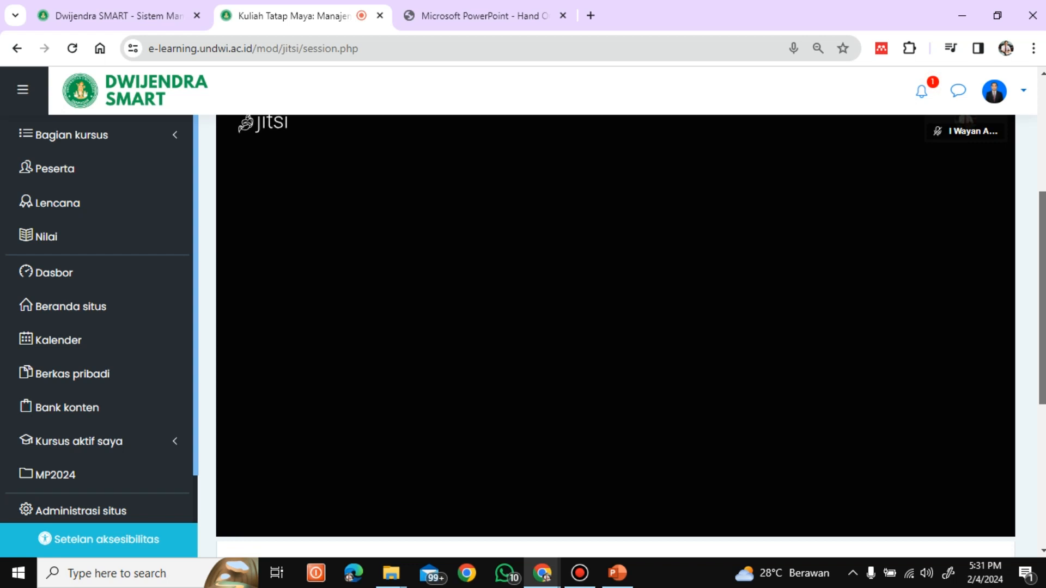
pyautogui.moveTo(1044, 234); pyautogui.dragTo(1044, 192)
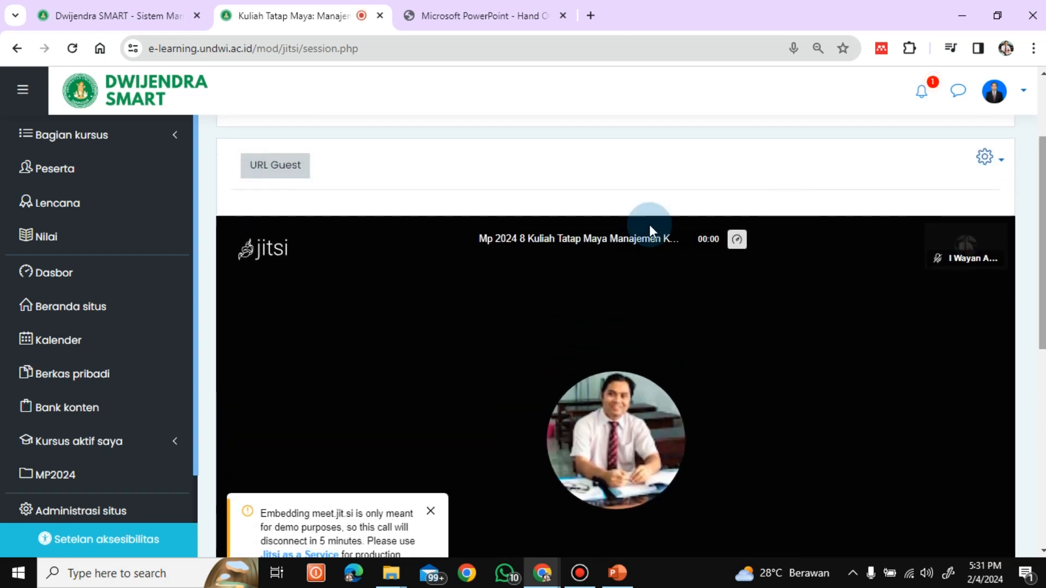
# Step: Copy the meeting's guest URL to the clipboard and dismiss the confirmation
pyautogui.click(289, 173)
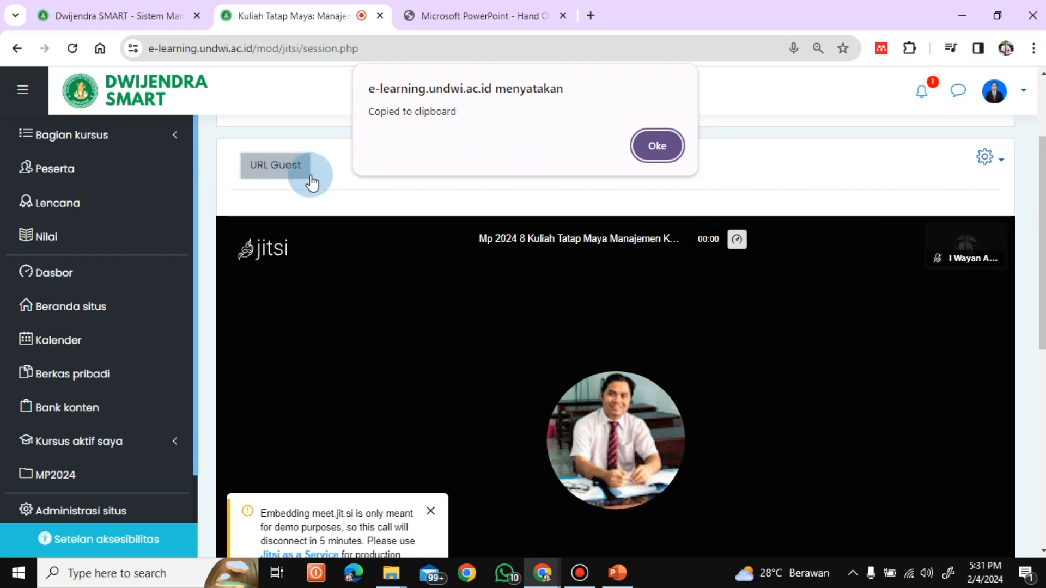
pyautogui.click(657, 147)
pyautogui.click(262, 169)
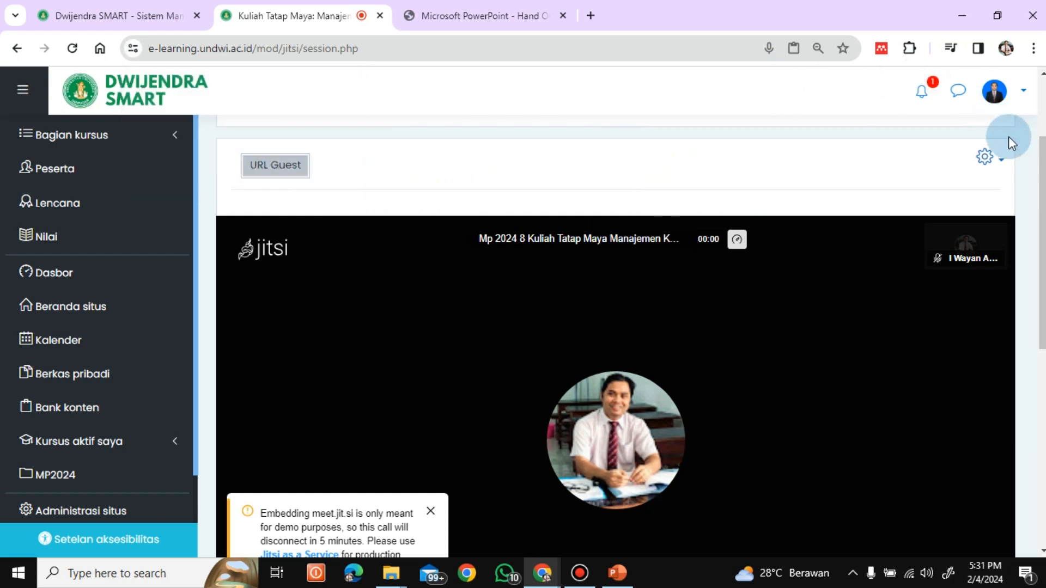
pyautogui.scroll(-1, 1041, 245)
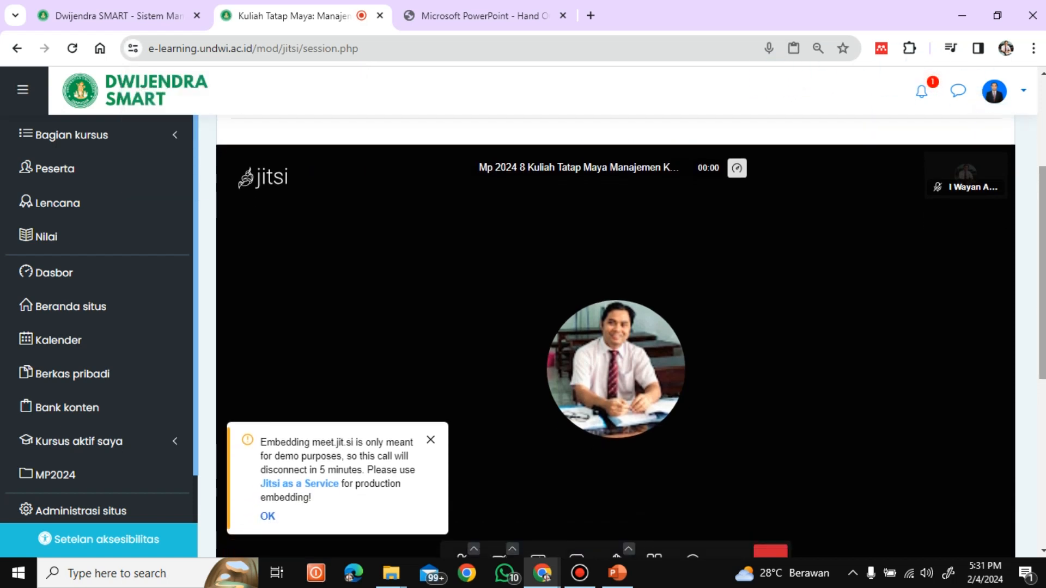
# Step: Leave the Jitsi meeting and return to the MP2024 course page
pyautogui.scroll(-2, 615, 327)
pyautogui.scroll(4, 615, 327)
pyautogui.scroll(1, 1043, 134)
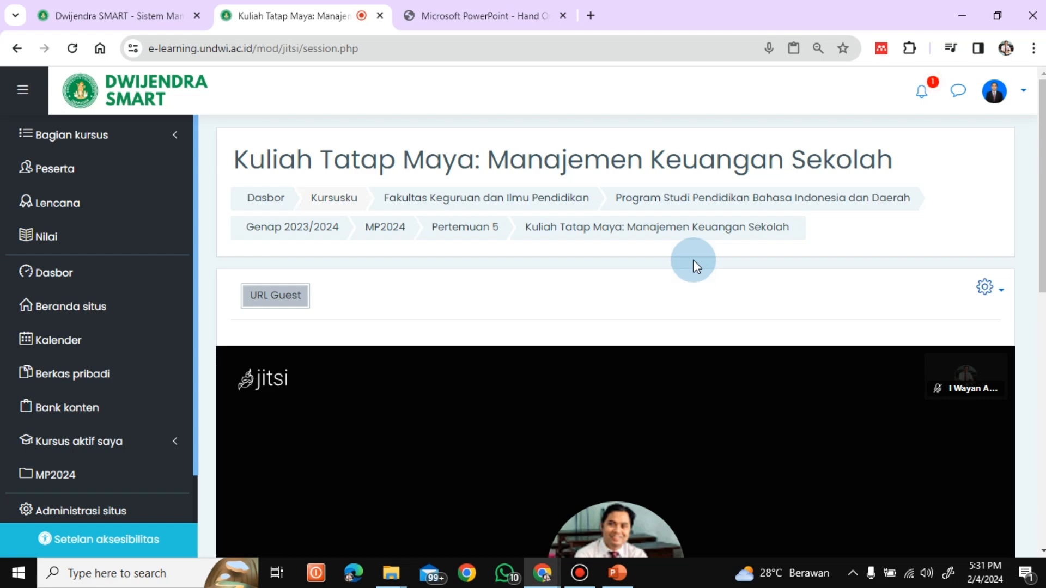
pyautogui.click(390, 231)
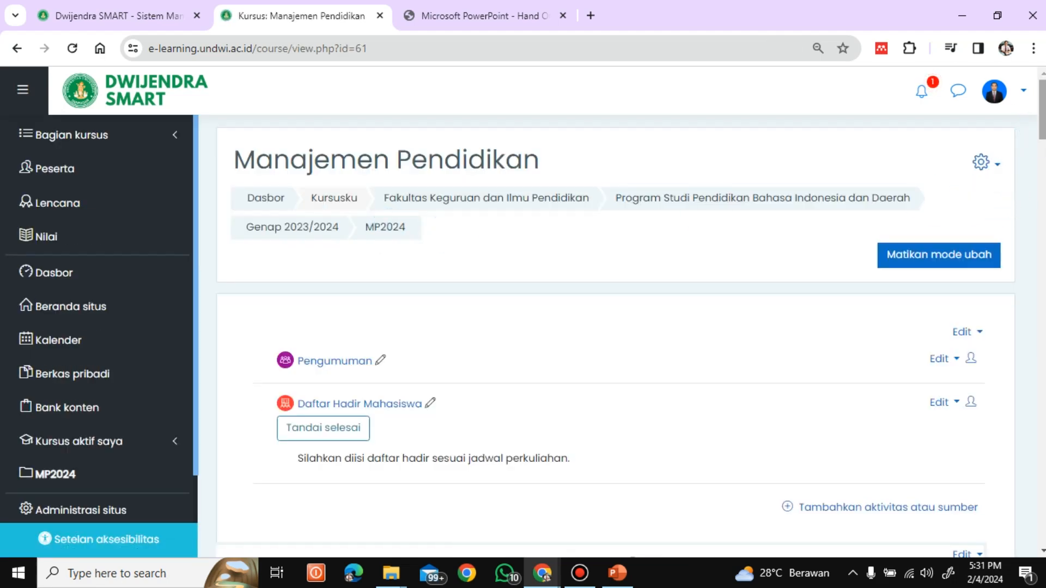
# Step: Add a Google Meet for Moodle activity to Pertemuan 6 with the room name "Kuliah Daring: Manajemen Peserta Didik"
pyautogui.moveTo(1042, 112); pyautogui.dragTo(1033, 331)
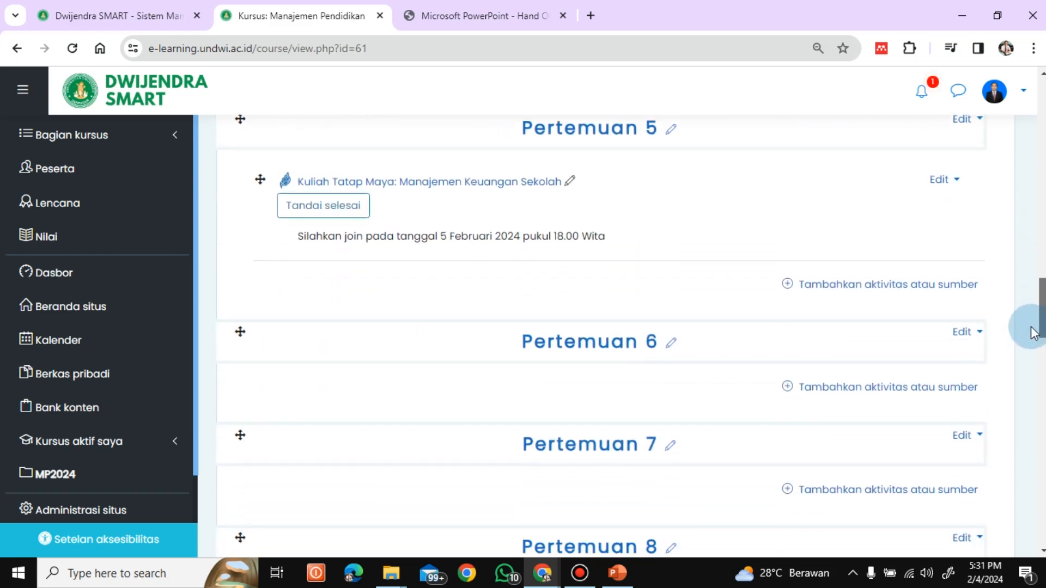
pyautogui.click(894, 397)
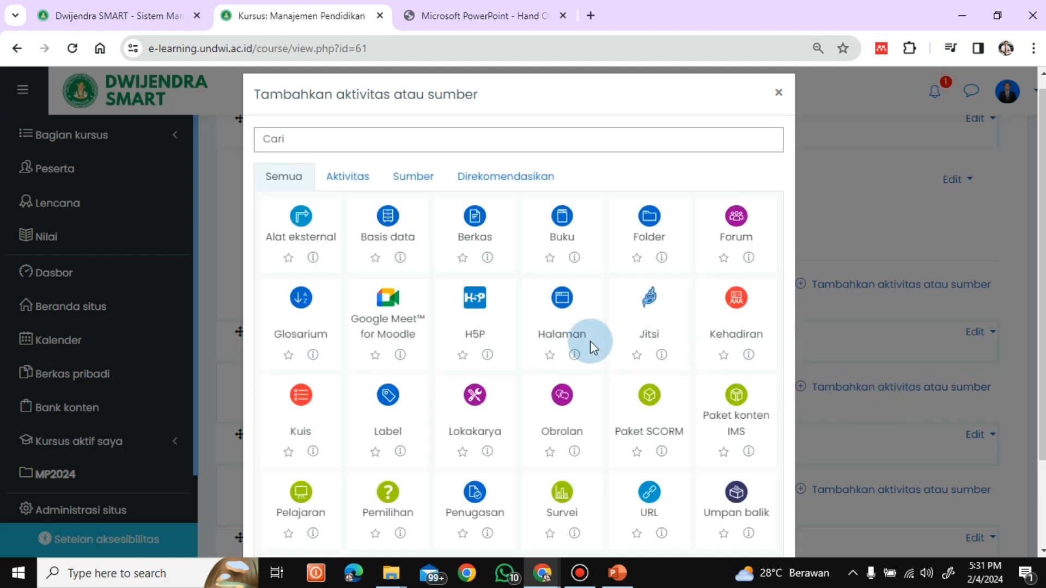
pyautogui.click(538, 319)
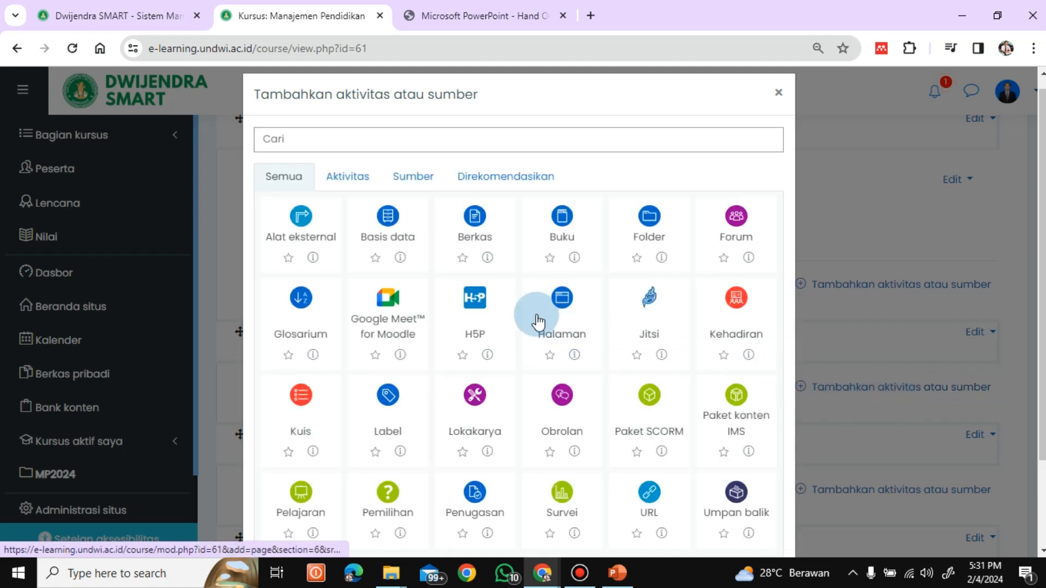
pyautogui.click(374, 322)
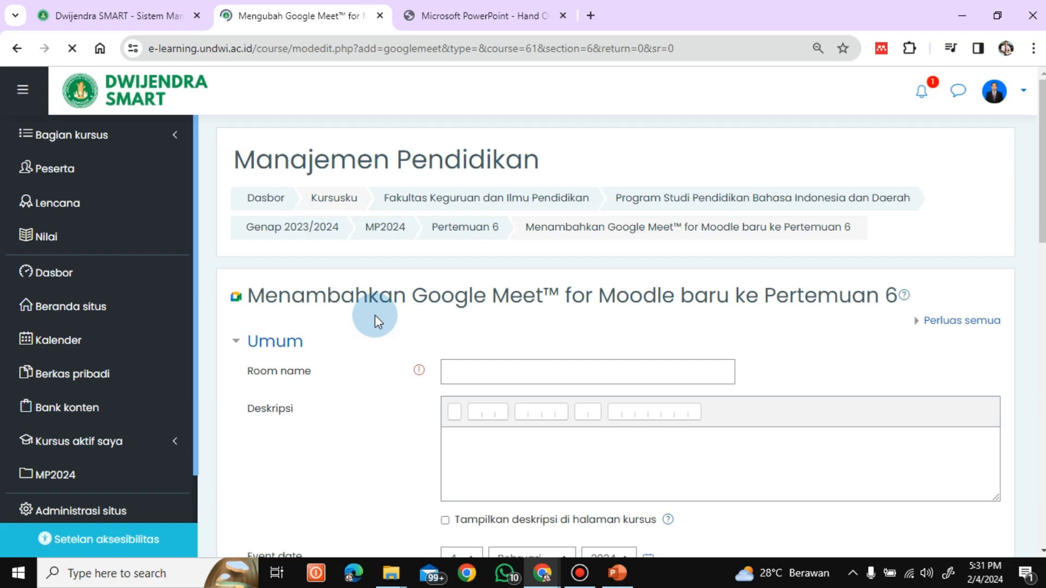
pyautogui.click(462, 374)
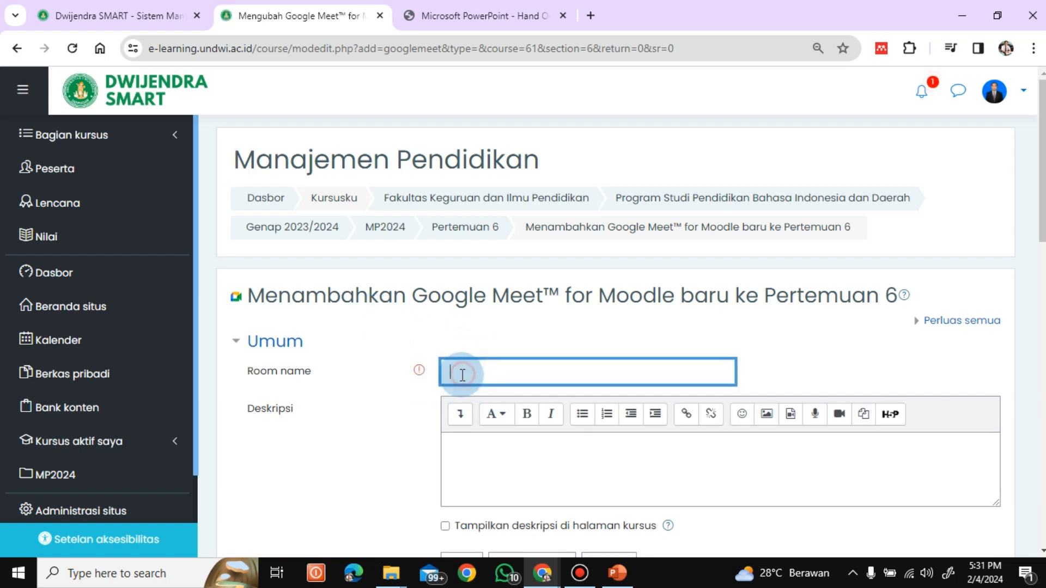
pyautogui.write('Kuliah Daring: Manajemen Peserta Didik')
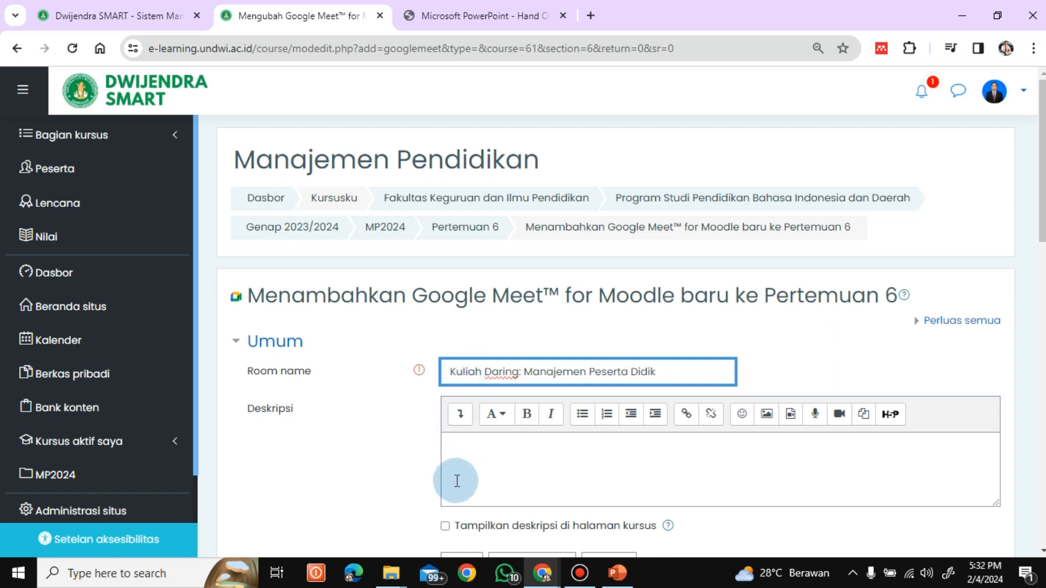
# Step: Enter the description "Silahkan Join pada tanggal 10 Februari 2024 Pukul 18.00 Wita" and have it displayed on the course page
pyautogui.click(497, 464)
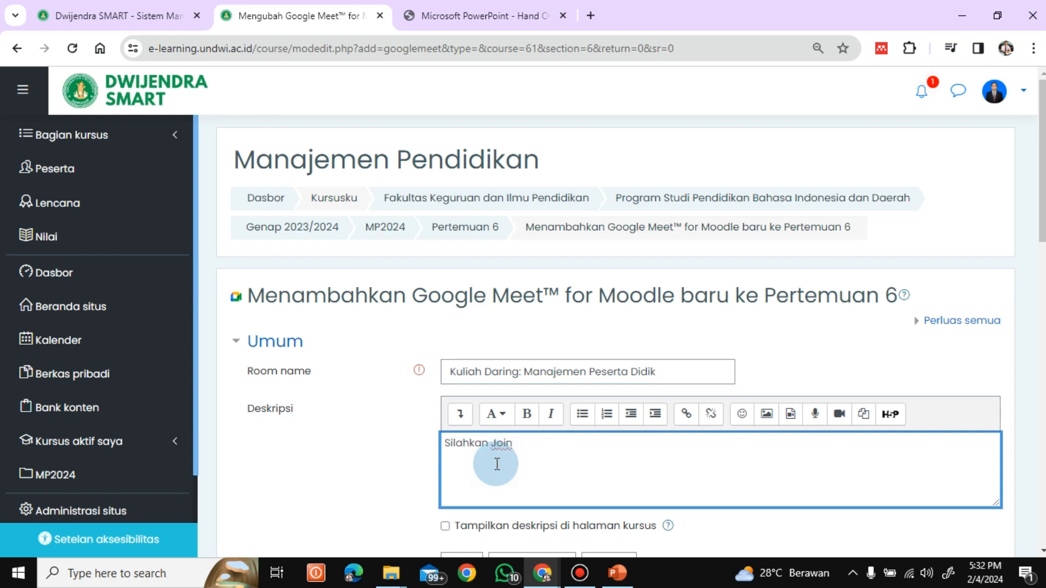
pyautogui.write('Silahkan Join pada tanggal 10 Februari 2024 Pukul 18.00 Wit')
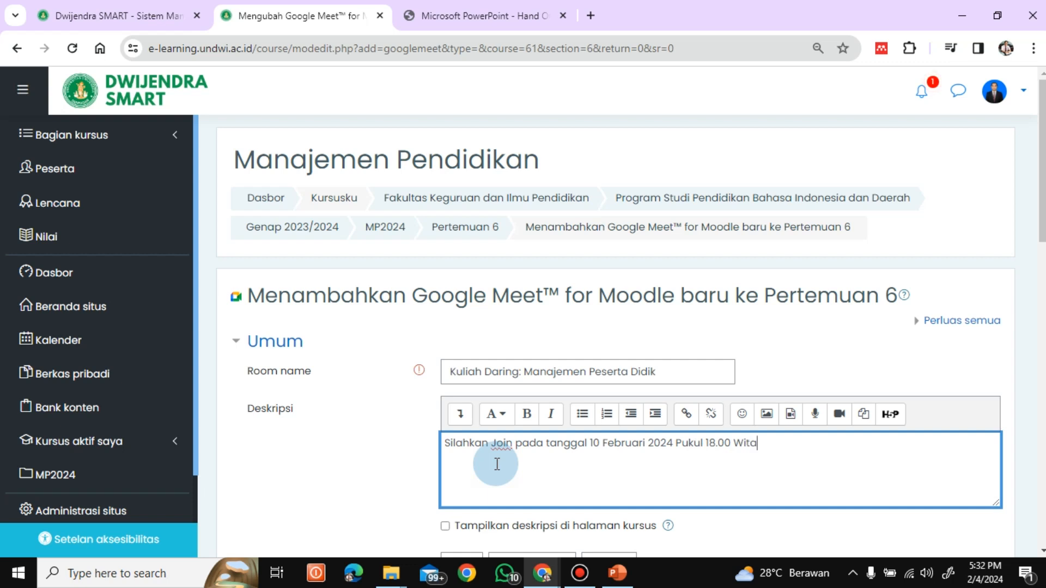
pyautogui.write('a')
pyautogui.click(444, 526)
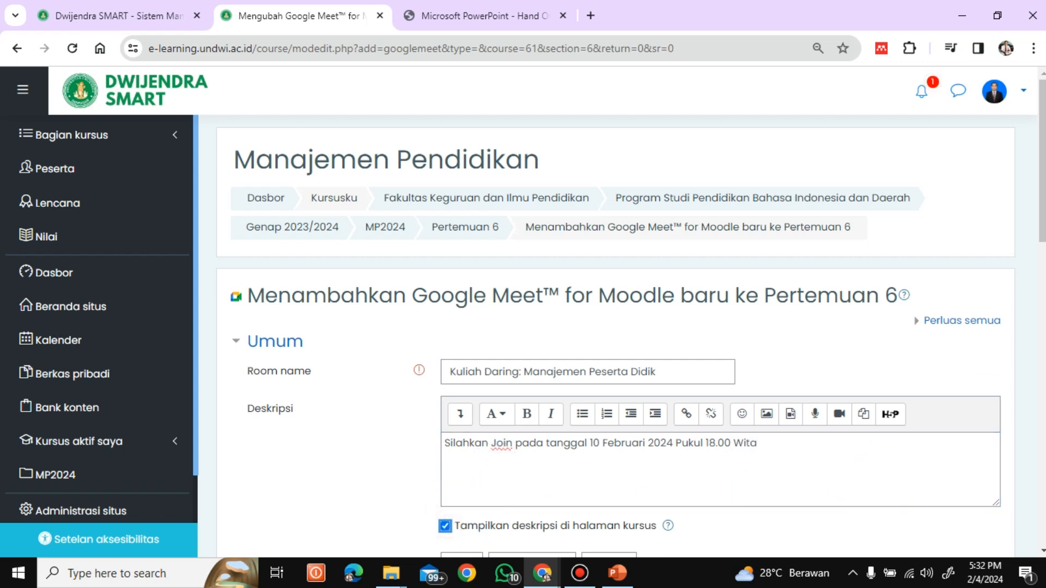
# Step: Set the event date to day 10 of Pebruari 2024 and the start hour to 18
pyautogui.scroll(-5, 980, 325)
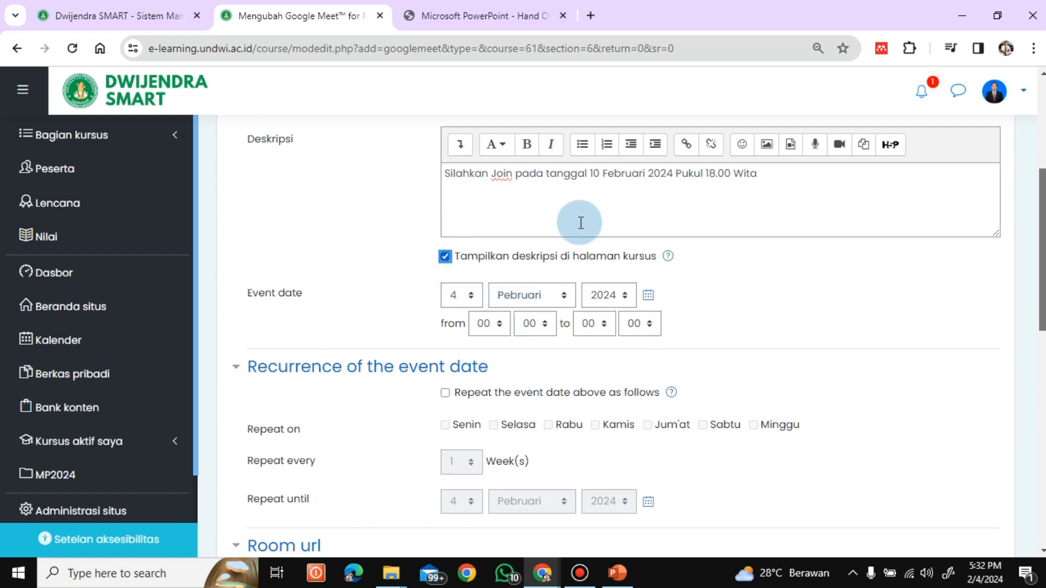
pyautogui.click(472, 297)
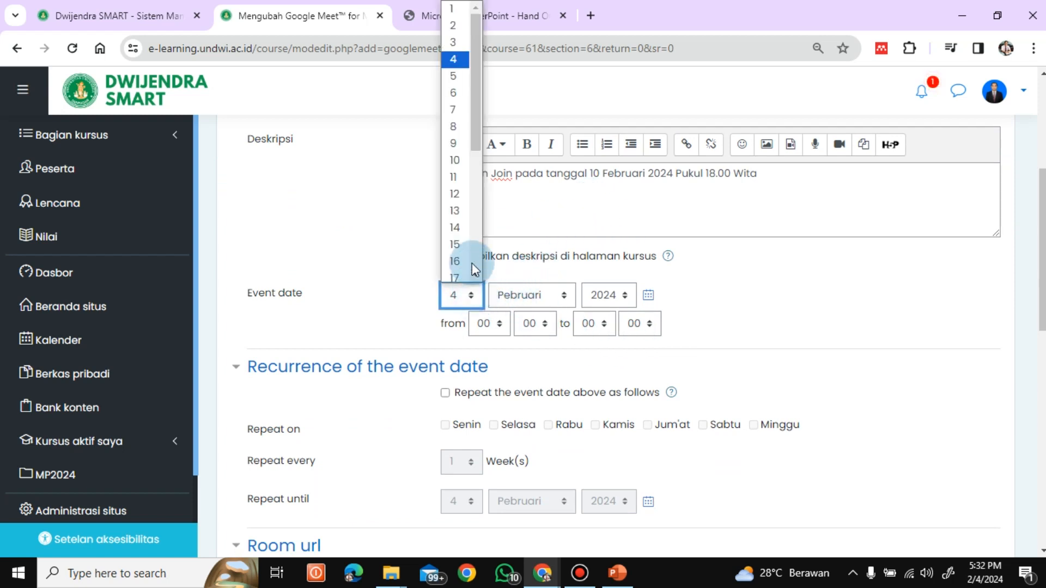
pyautogui.click(456, 159)
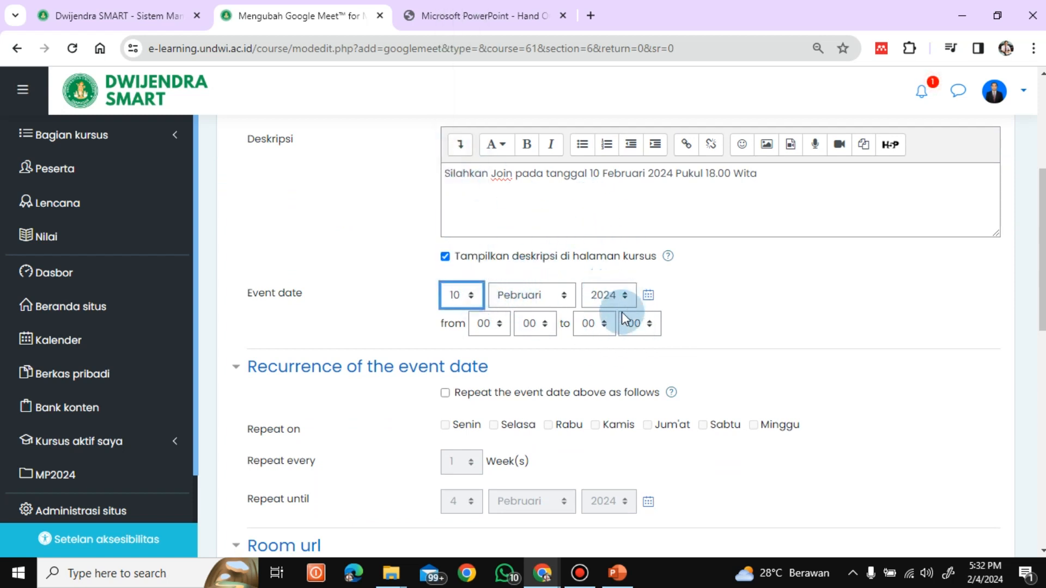
pyautogui.click(499, 326)
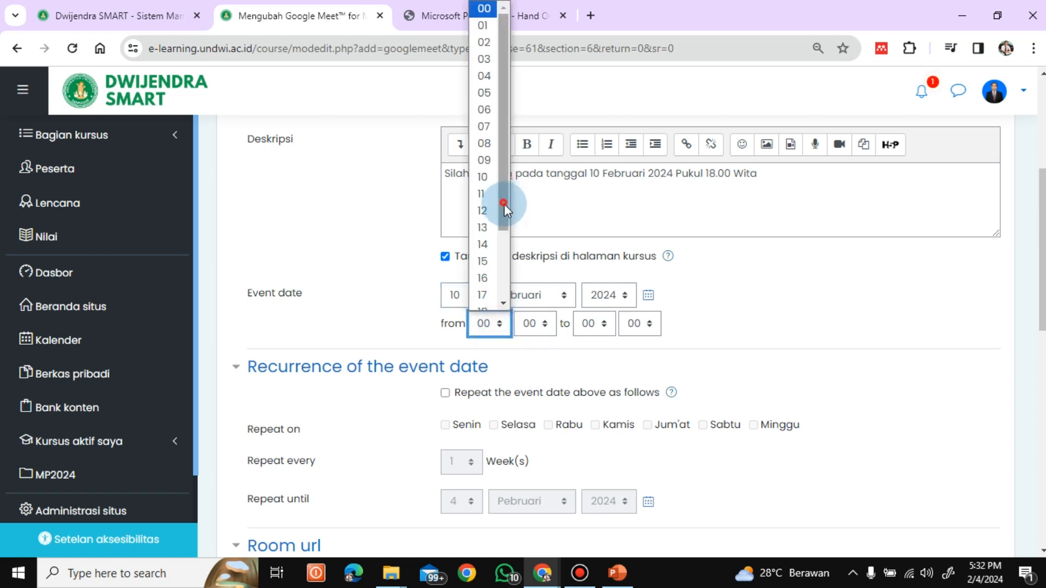
pyautogui.moveTo(504, 203); pyautogui.dragTo(506, 270)
pyautogui.click(482, 222)
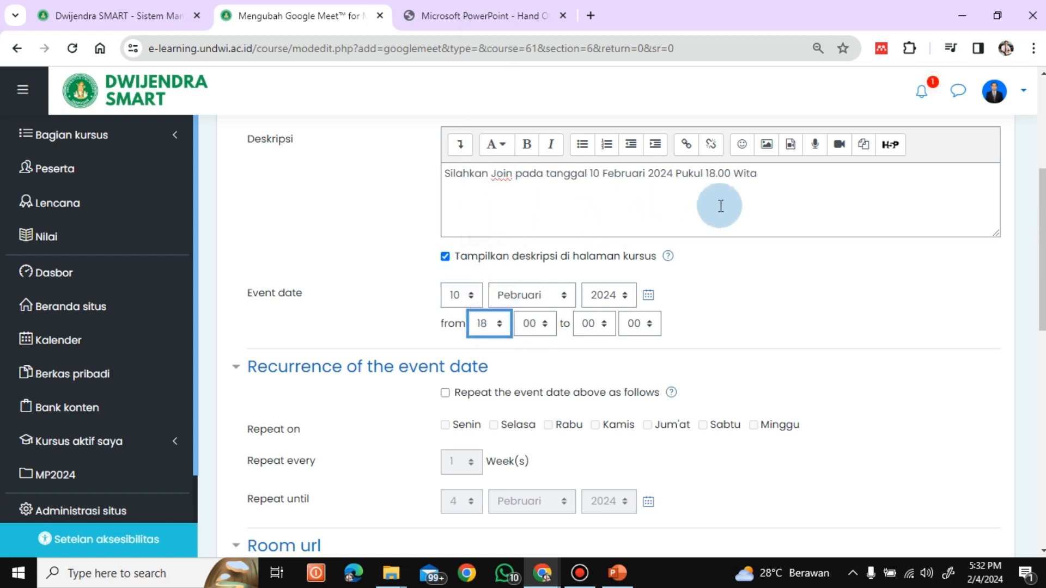
# Step: Set the event's end time to 20:30
pyautogui.click(603, 330)
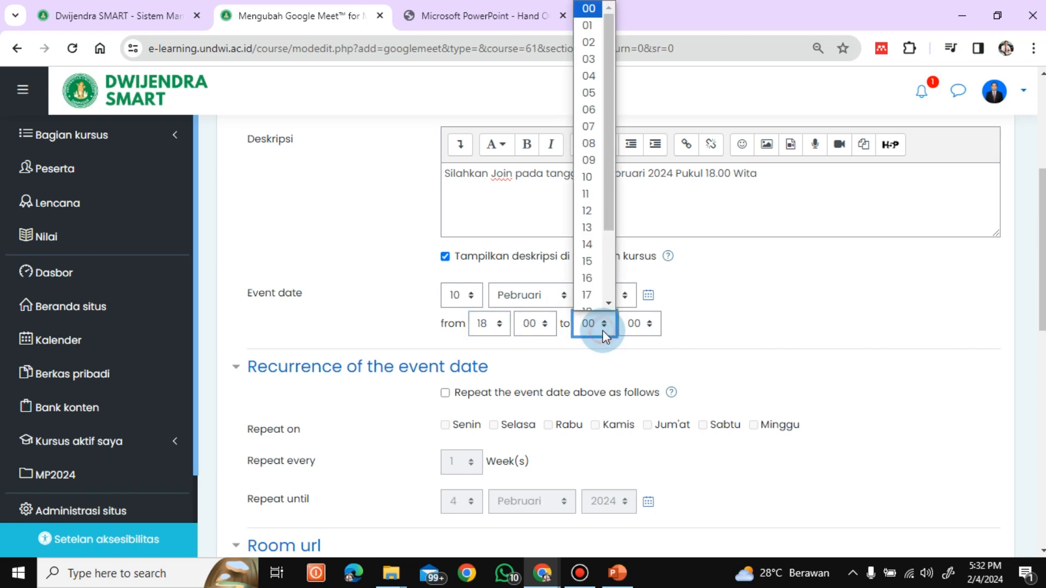
pyautogui.moveTo(613, 231); pyautogui.dragTo(608, 296)
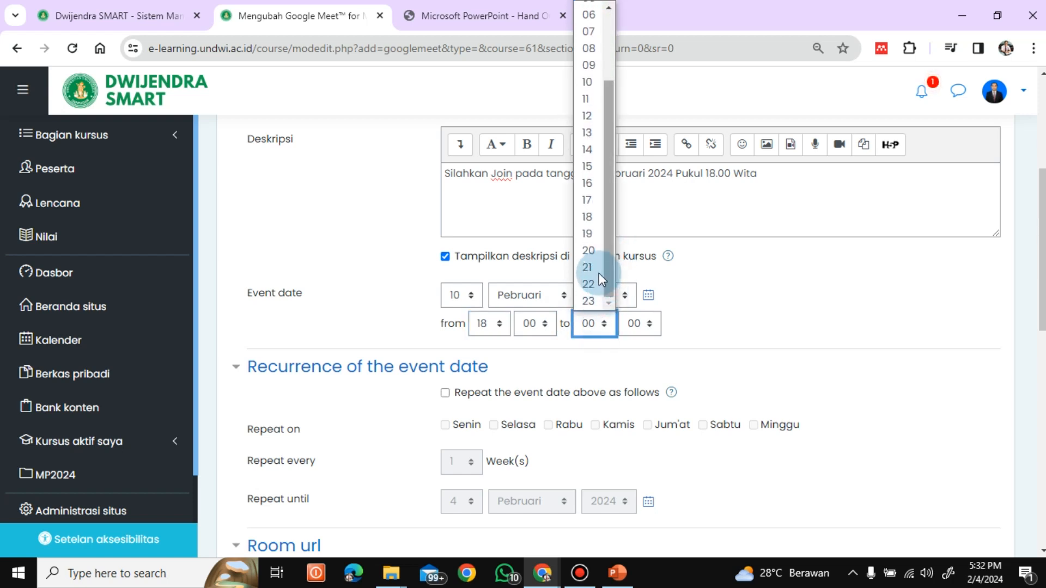
pyautogui.click(591, 252)
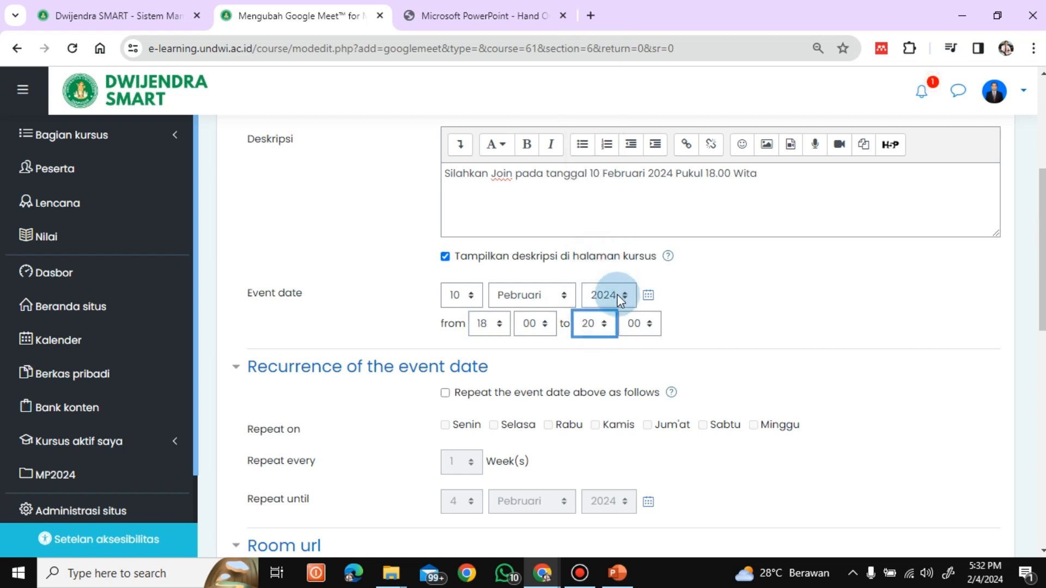
pyautogui.click(651, 326)
pyautogui.click(651, 352)
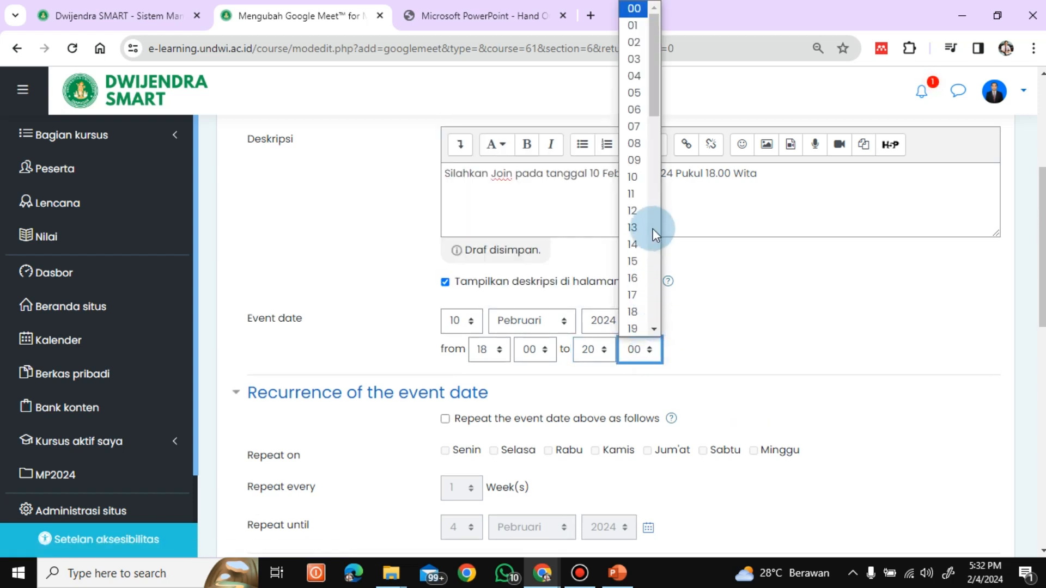
pyautogui.moveTo(658, 77); pyautogui.dragTo(645, 205)
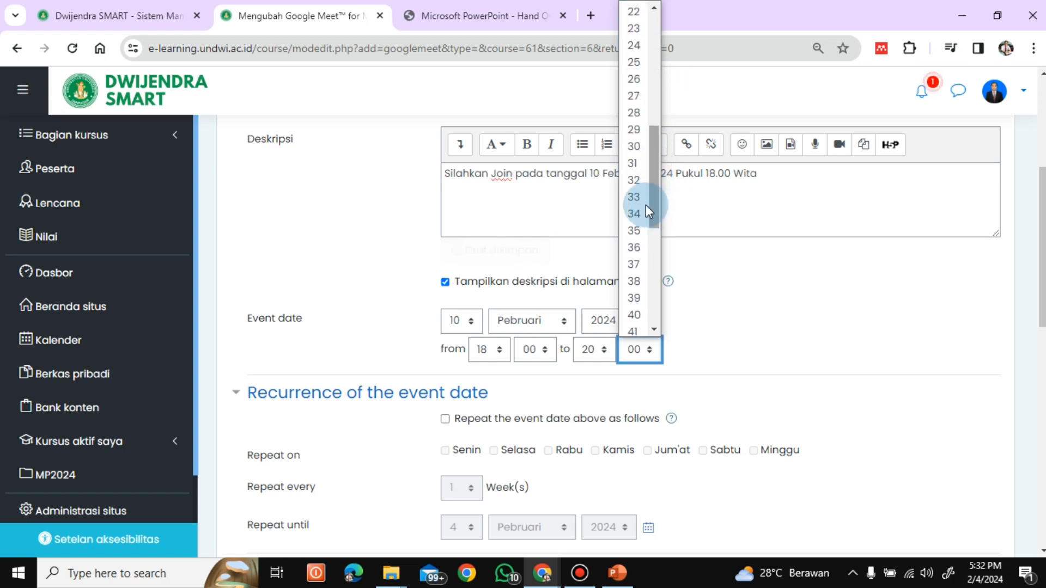
pyautogui.click(633, 146)
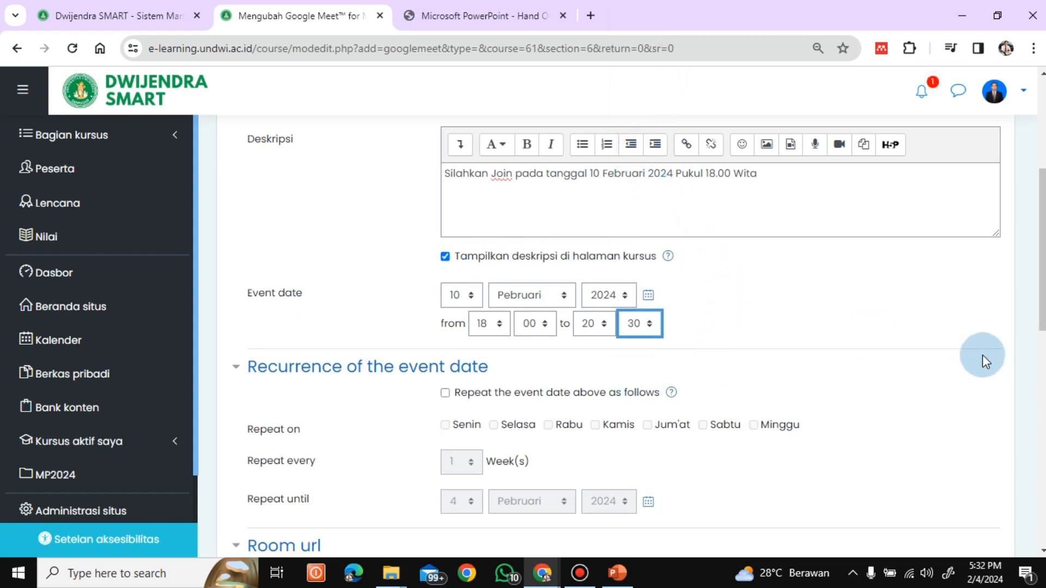
# Step: Generate the Google Meet room URL, authorizing it with the teacher's own Google account
pyautogui.scroll(-3, 505, 359)
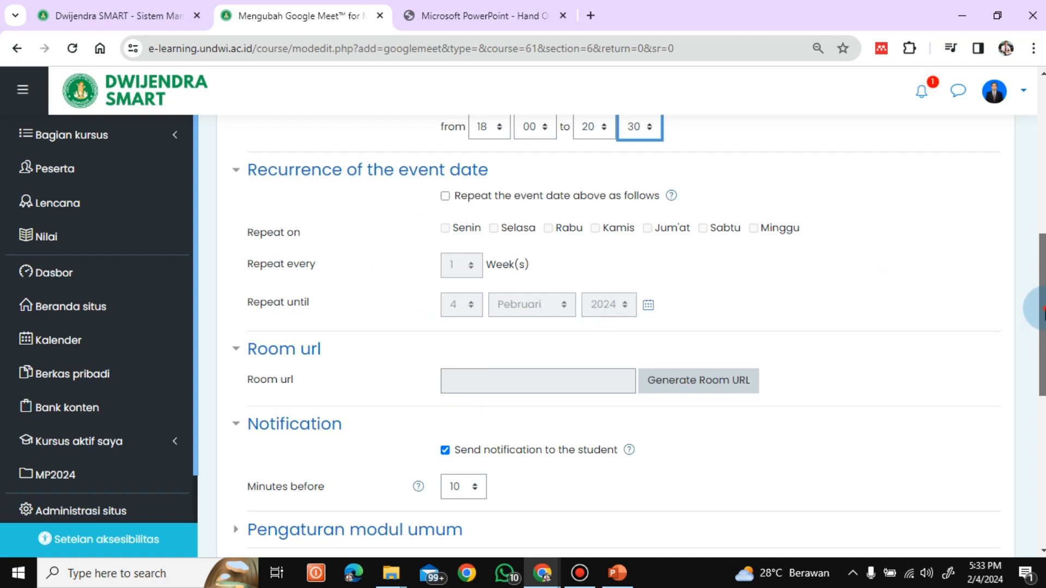
pyautogui.scroll(-2, 419, 198)
pyautogui.scroll(2, 419, 199)
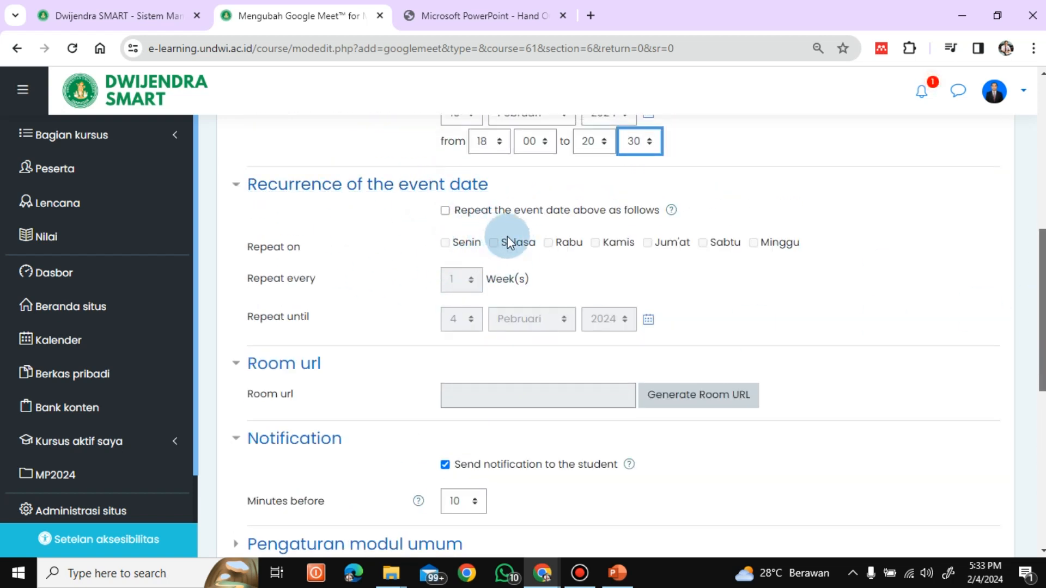
pyautogui.scroll(-1, 531, 222)
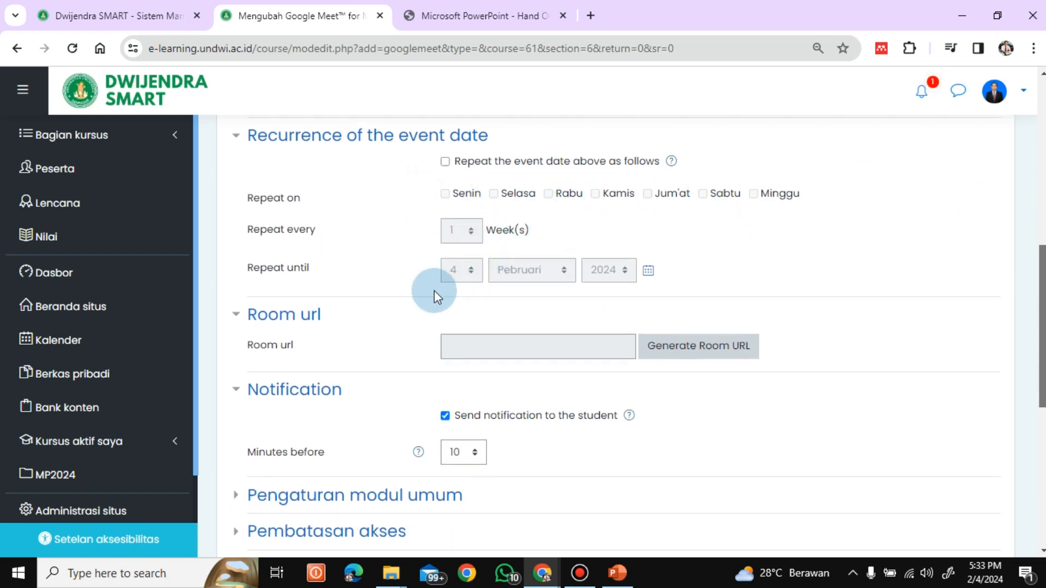
pyautogui.scroll(-1, 1042, 304)
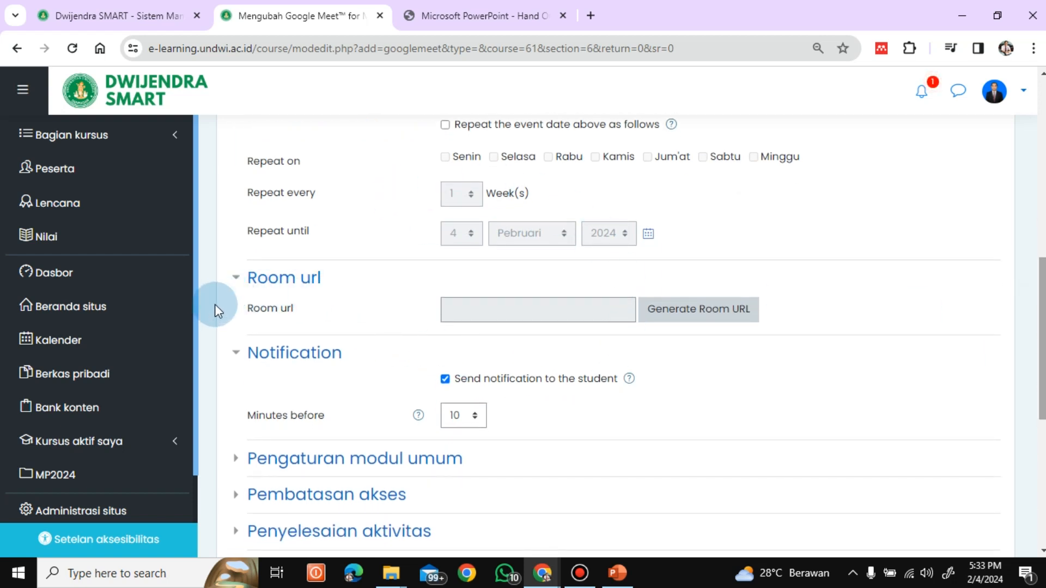
pyautogui.click(675, 321)
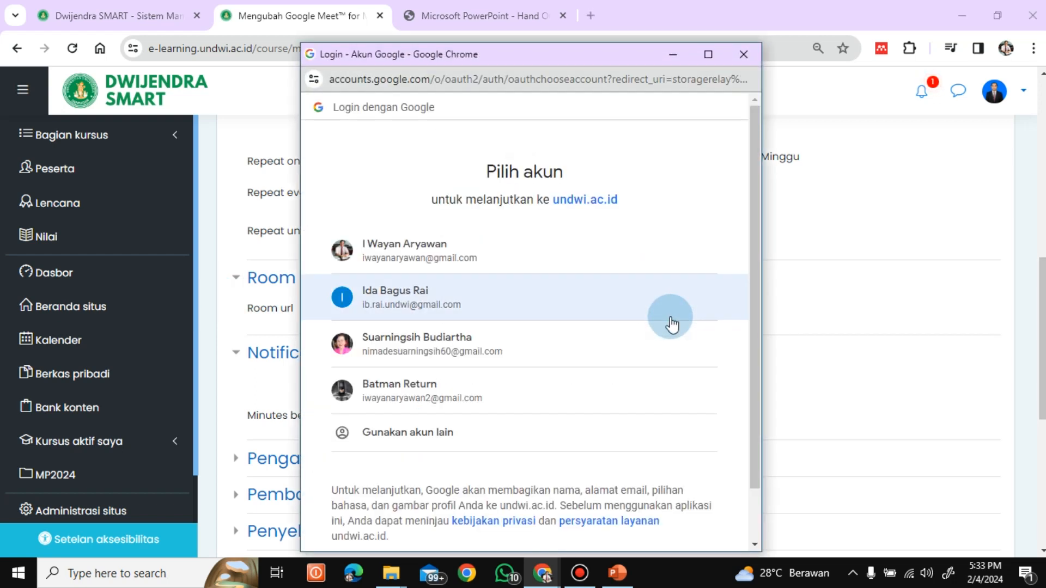
pyautogui.click(437, 258)
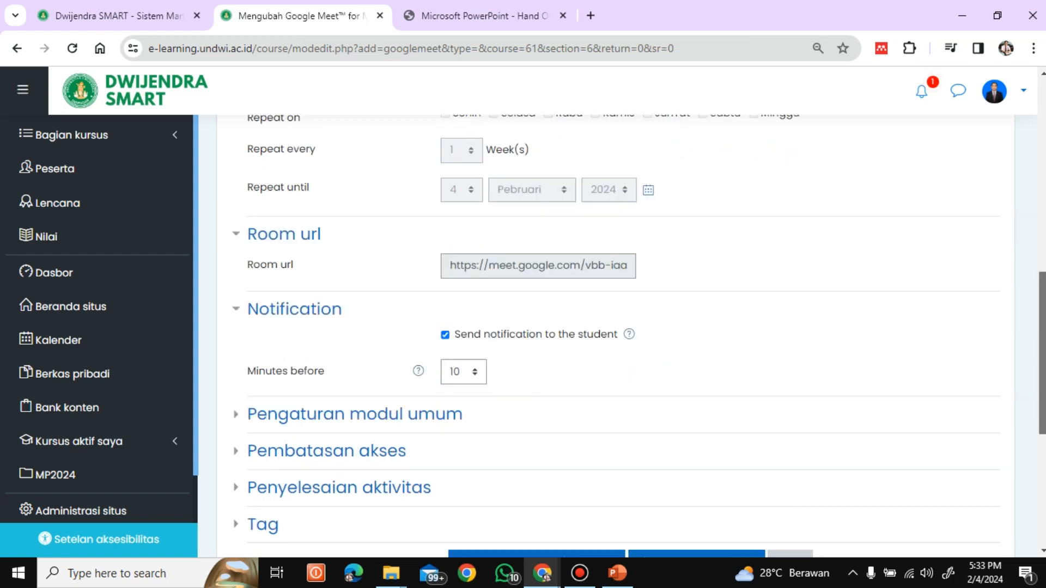
# Step: Set the student notification to 30 minutes before the event and save the activity, returning to the course
pyautogui.scroll(-2, 612, 322)
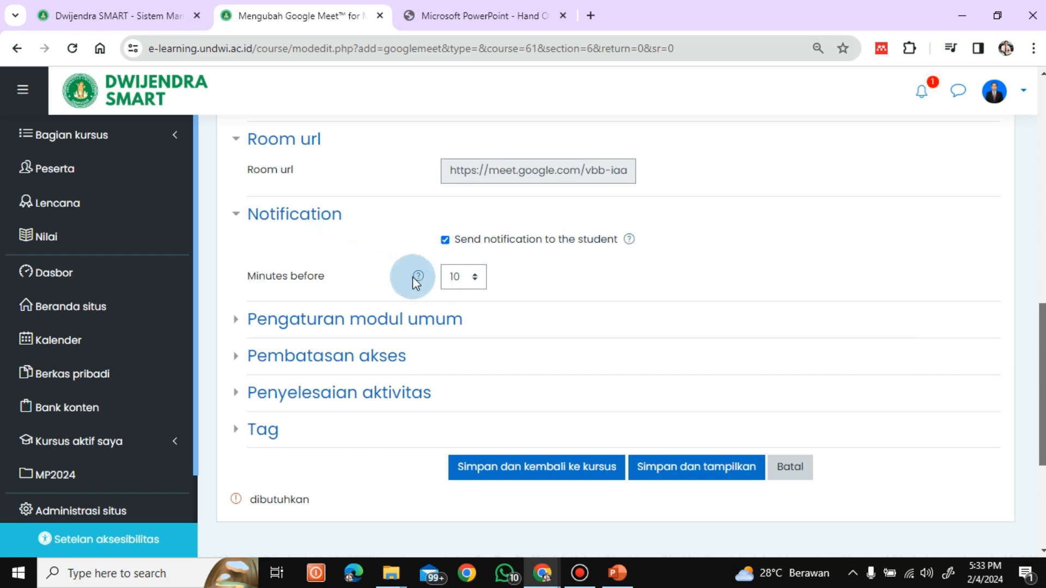
pyautogui.click(475, 277)
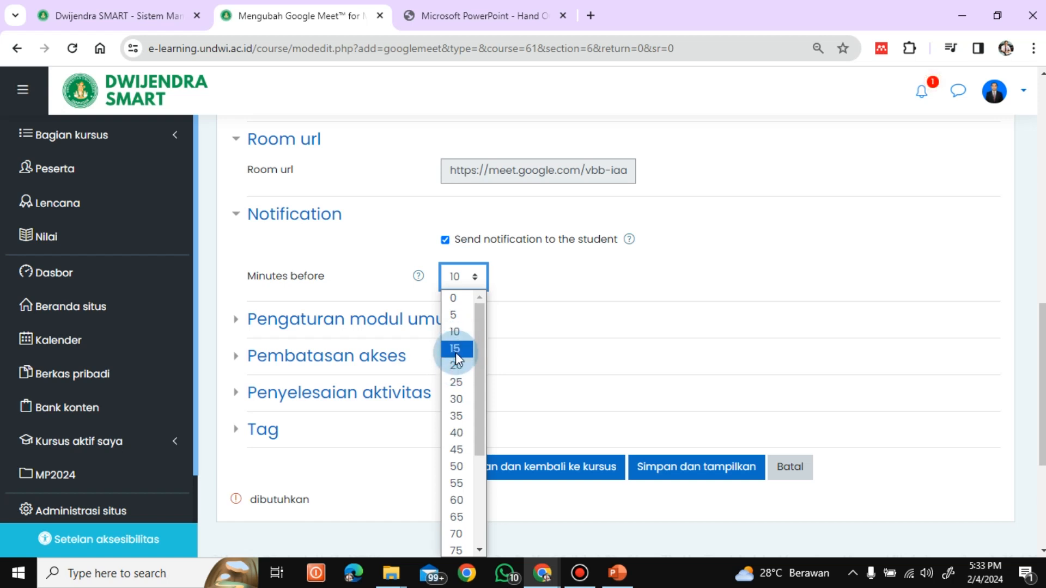
pyautogui.click(456, 399)
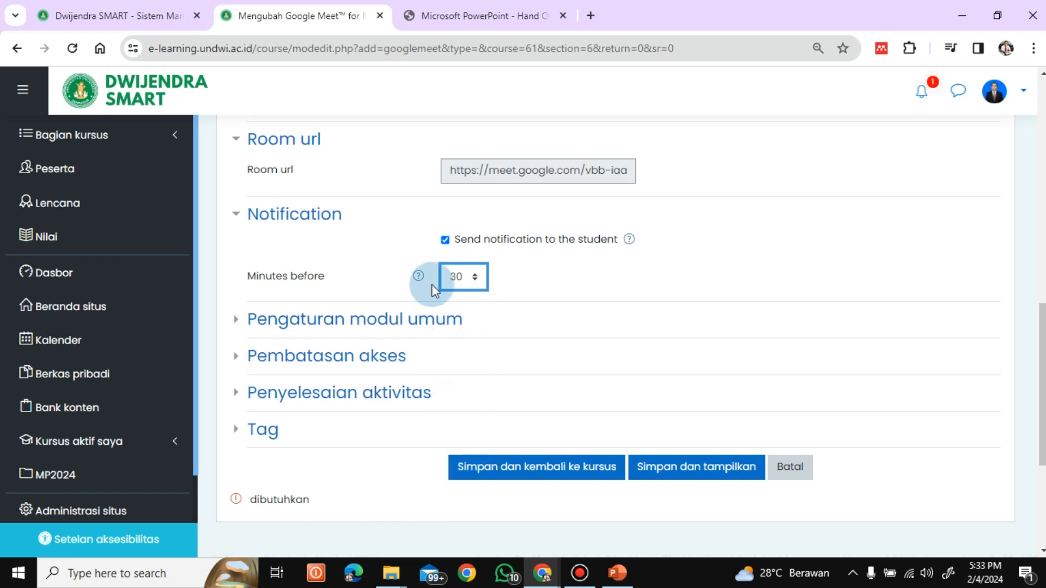
pyautogui.scroll(1, 616, 325)
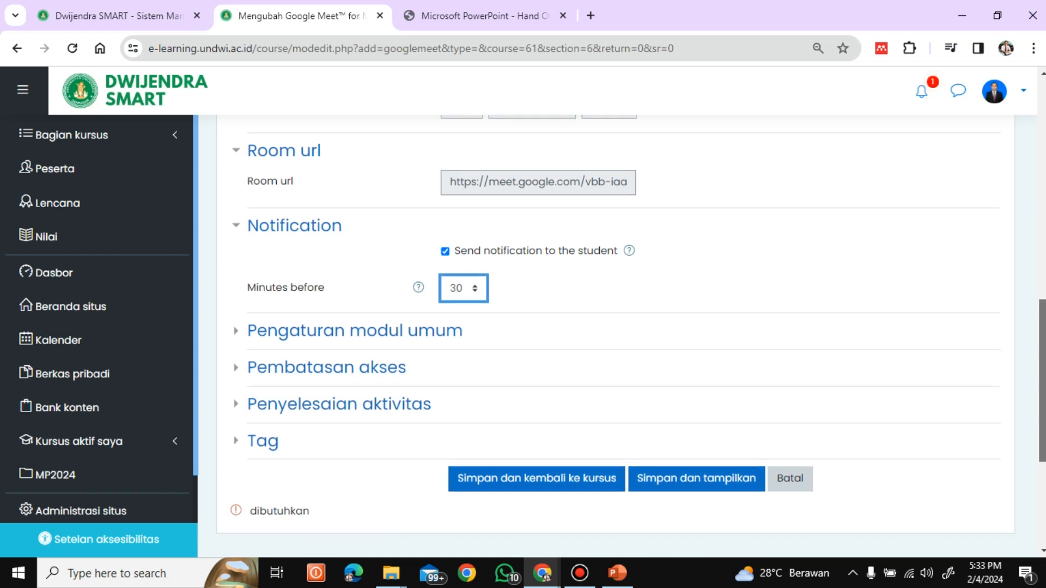
pyautogui.scroll(-1, 615, 325)
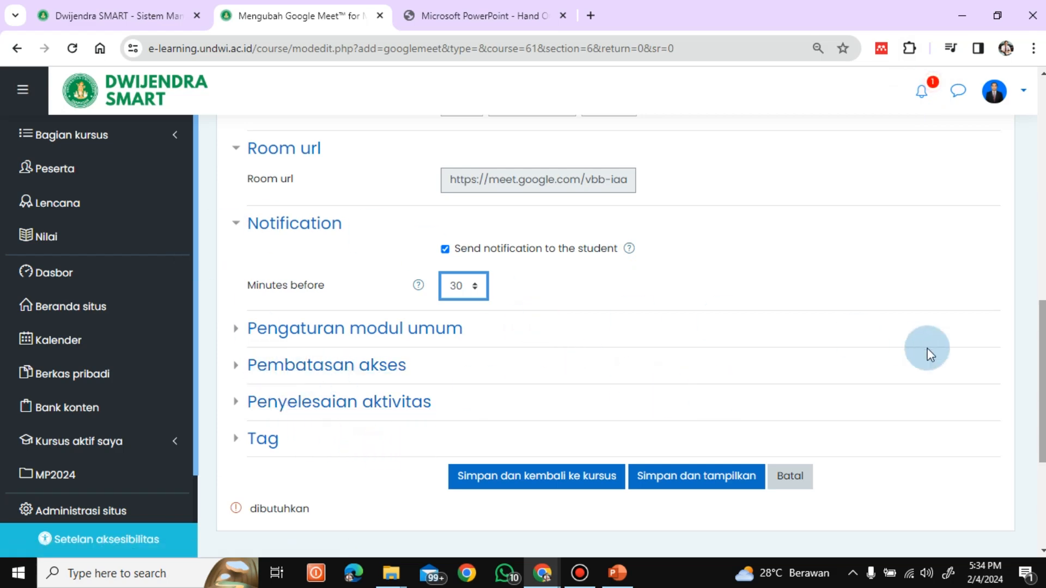
pyautogui.scroll(6, 1037, 335)
pyautogui.scroll(-8, 1037, 335)
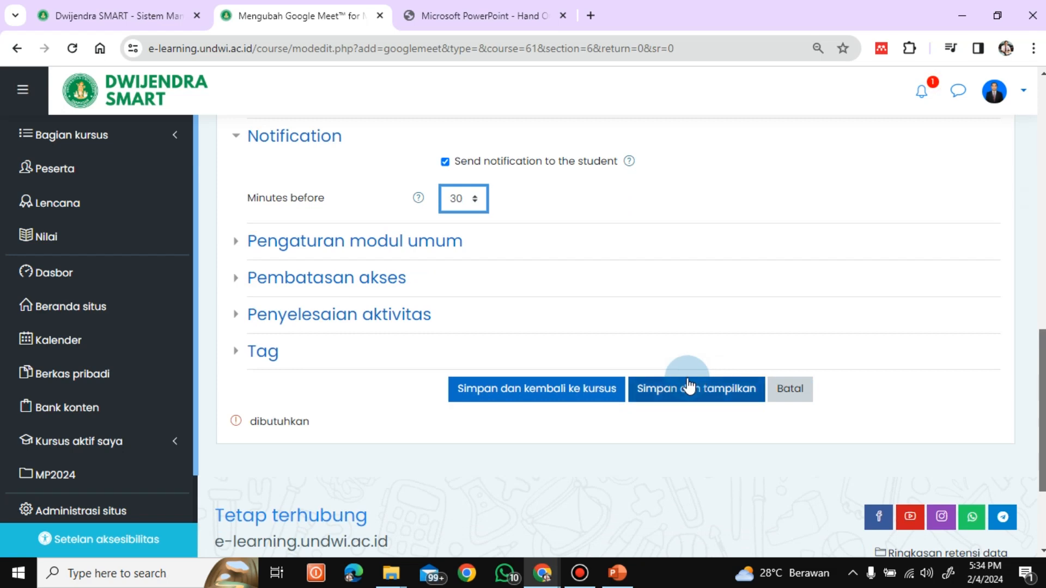
pyautogui.click(532, 403)
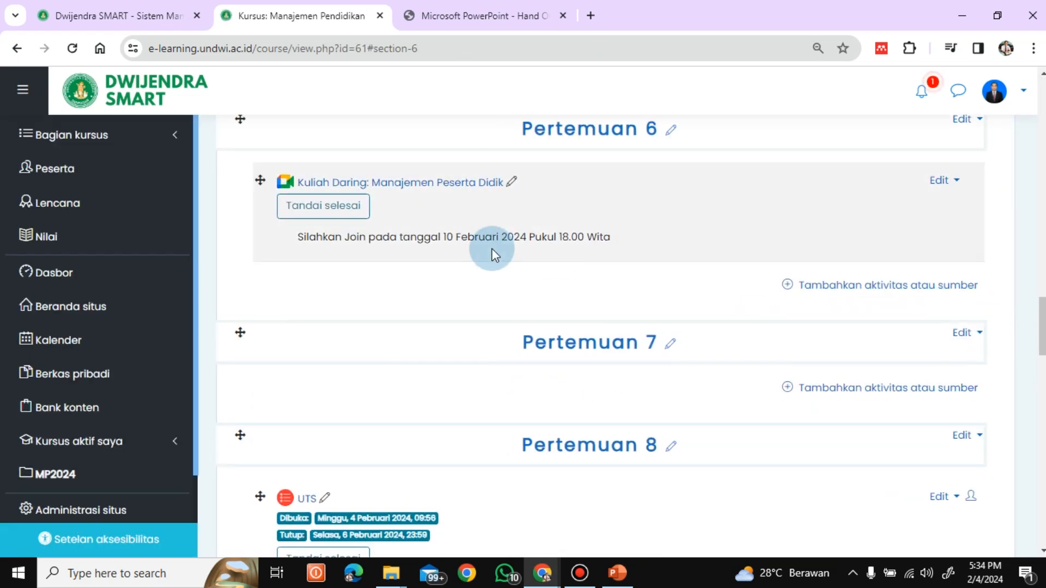
# Step: Open the Kuliah Daring: Manajemen Peserta Didik activity to review its details, and test its Google Meet room without joining the call
pyautogui.click(429, 187)
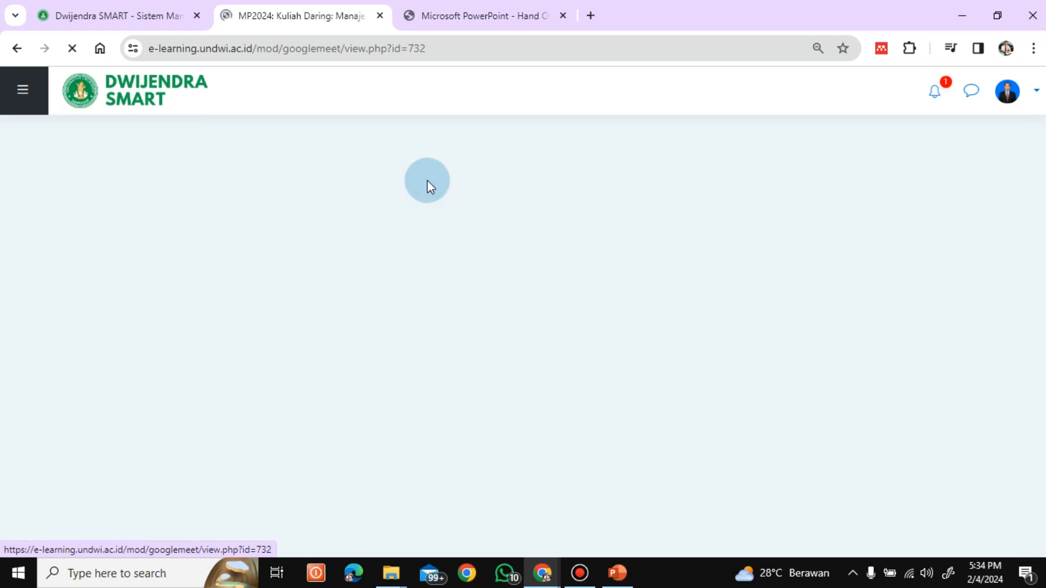
pyautogui.scroll(-3, 1041, 221)
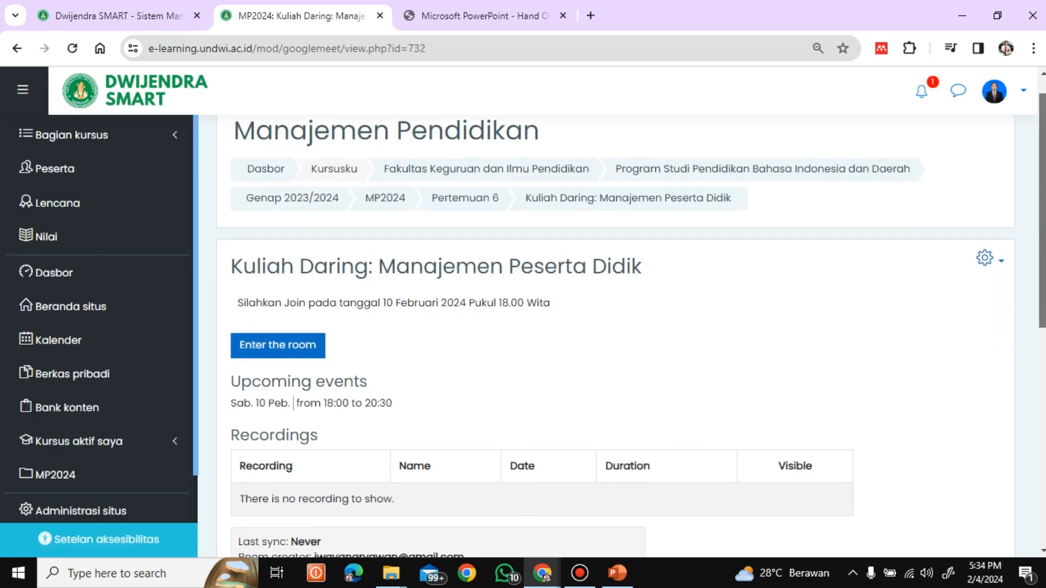
pyautogui.scroll(-2, 589, 243)
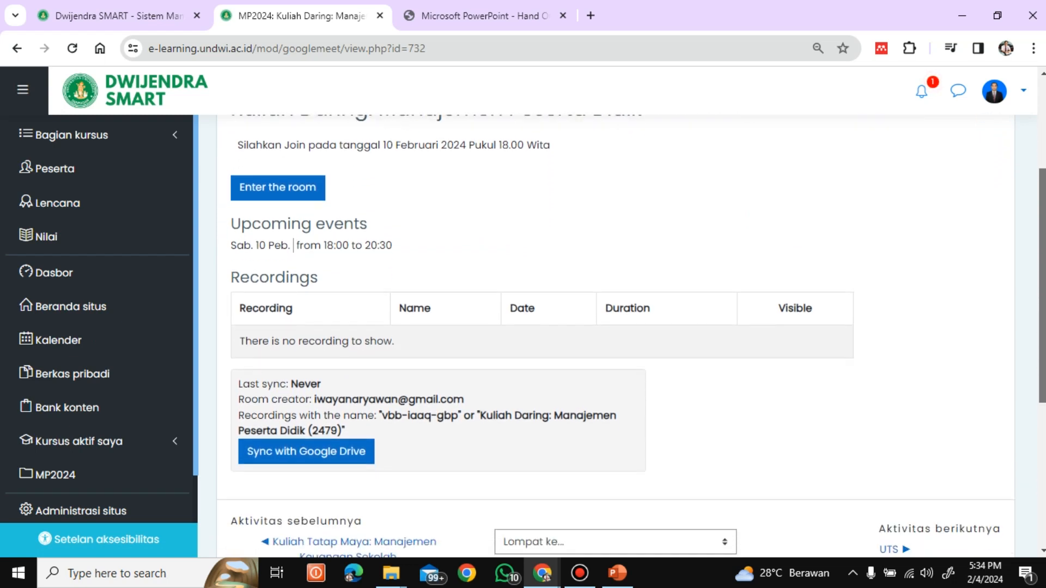
pyautogui.scroll(3, 590, 243)
pyautogui.click(283, 310)
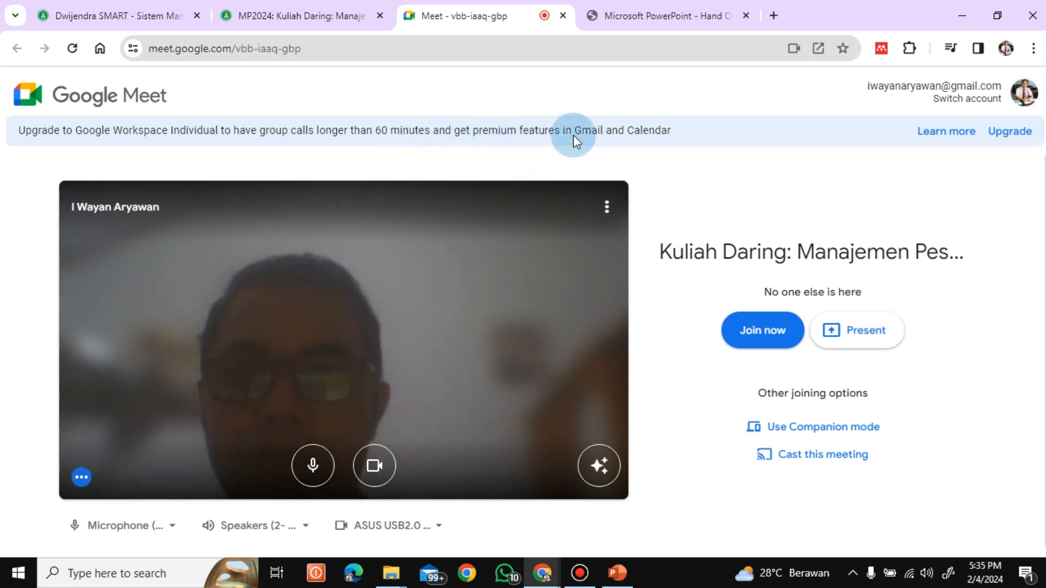
pyautogui.click(562, 15)
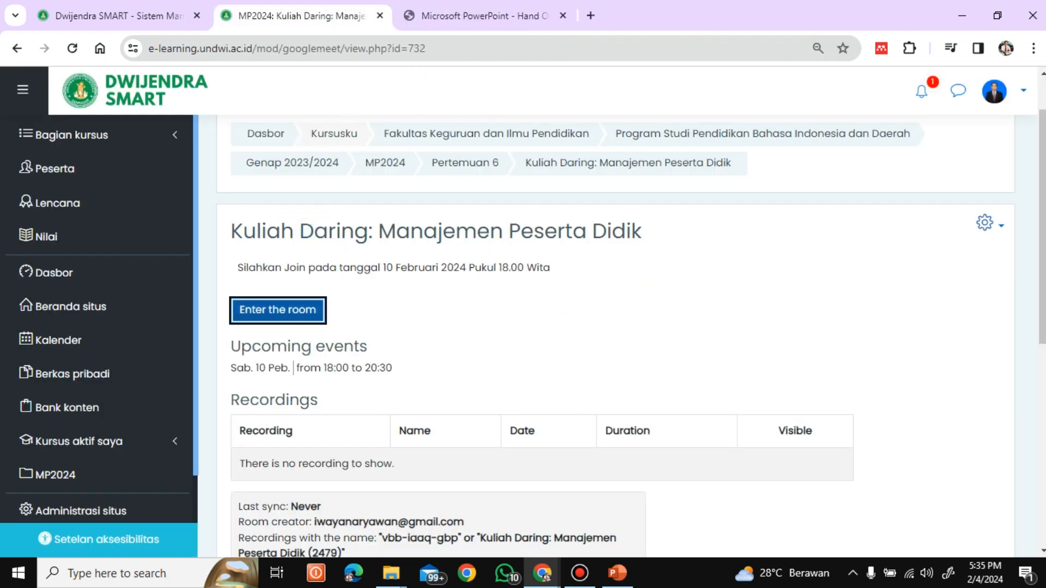
# Step: Return from the Google Meet activity to the main page of the MP2024 course
pyautogui.moveTo(1042, 115)
pyautogui.mouseDown()
pyautogui.moveTo(1044, 83)
pyautogui.moveTo(1042, 157)
pyautogui.moveTo(1042, 109)
pyautogui.mouseUp()
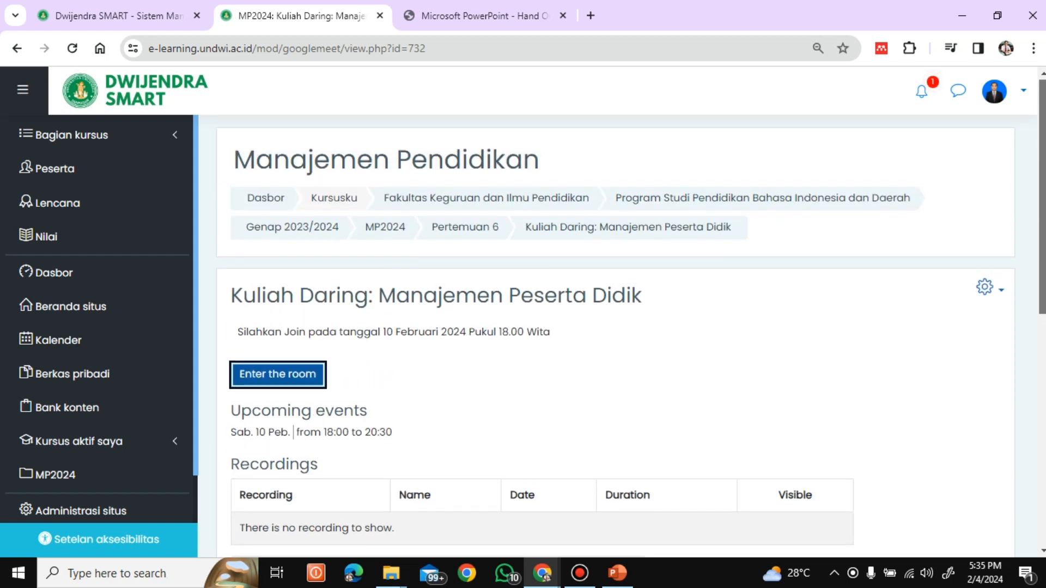
pyautogui.click(387, 234)
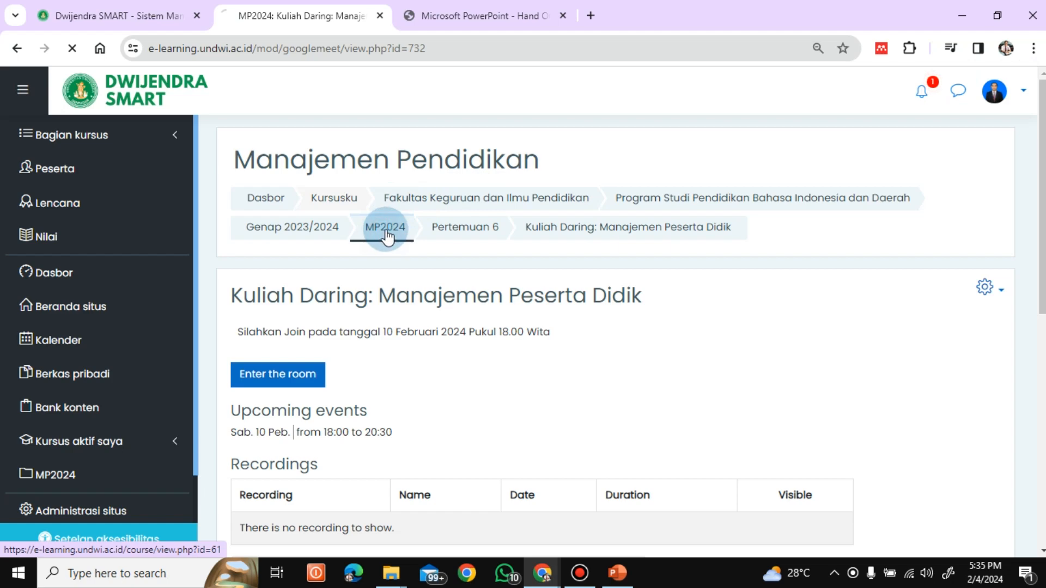
pyautogui.moveTo(1042, 116)
pyautogui.mouseDown()
pyautogui.moveTo(1038, 264)
pyautogui.moveTo(1042, 116)
pyautogui.mouseUp()
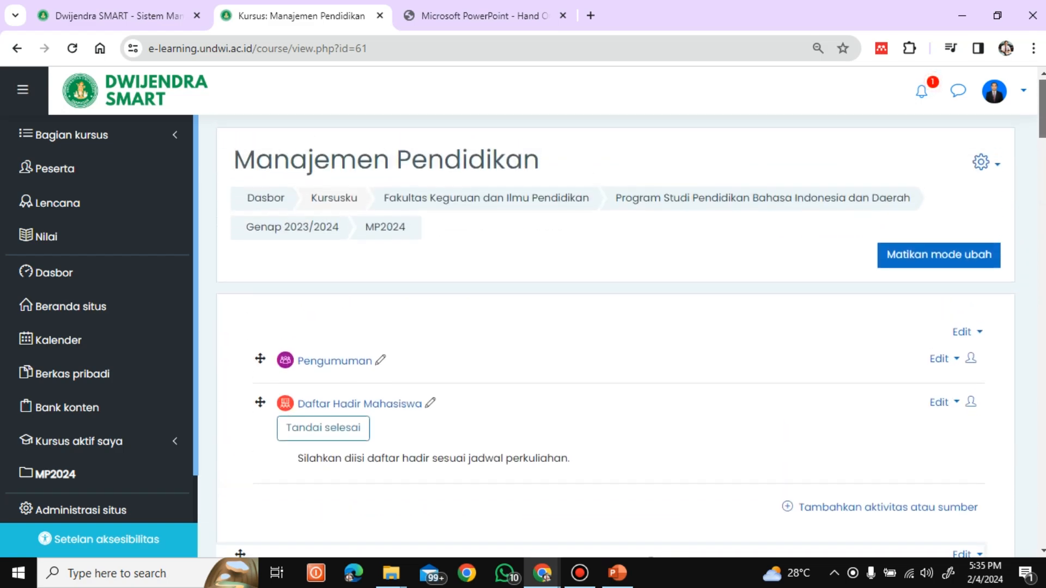